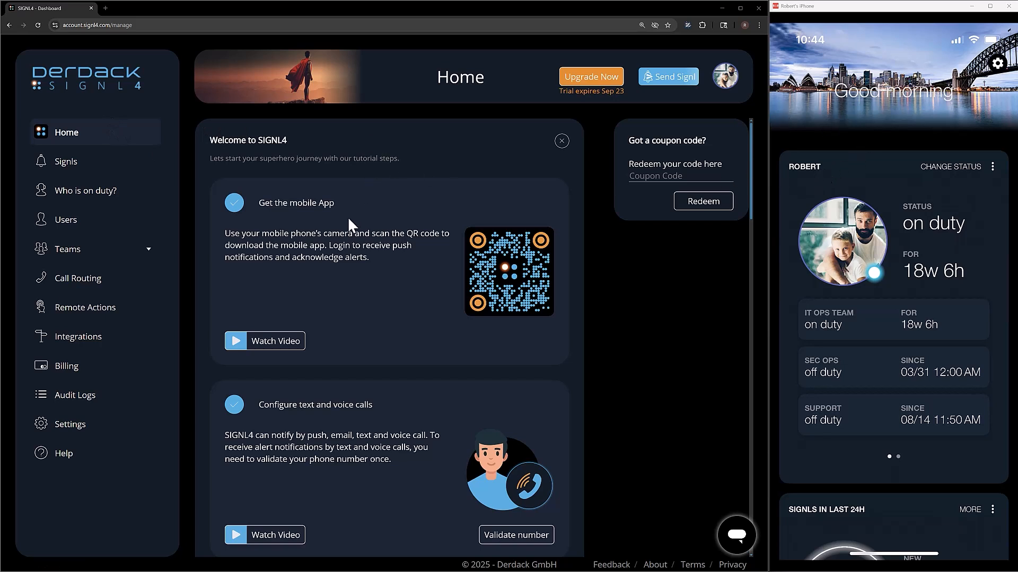
Go from the home dashboard to the Teams overview listing IT Ops Team, Sec Ops and Support.
{"action": "left_click", "coordinate": [152, 258]}
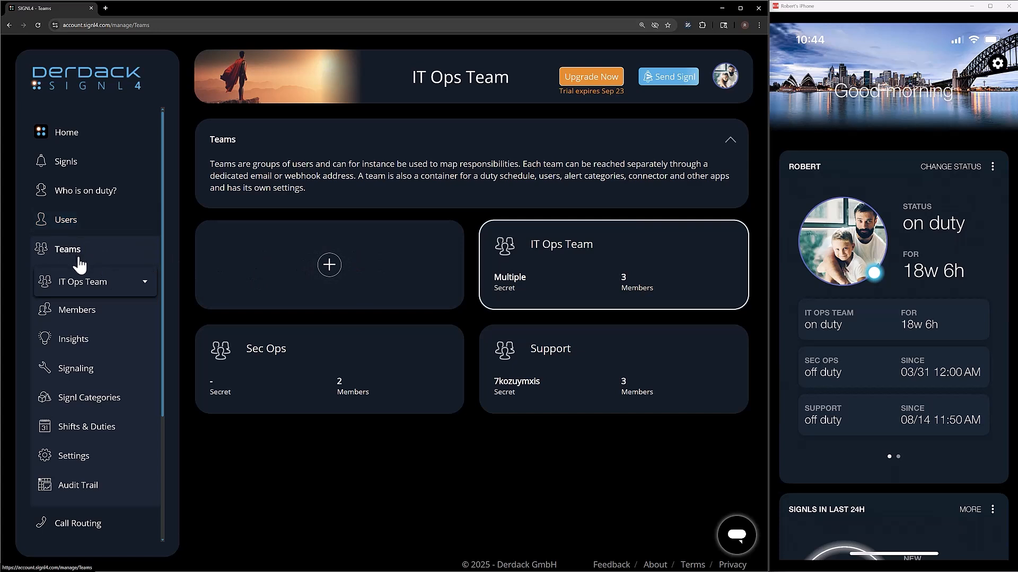
Show the IT Ops Team's signl categories and open the Signls list in a new browser tab.
{"action": "left_click", "coordinate": [79, 410]}
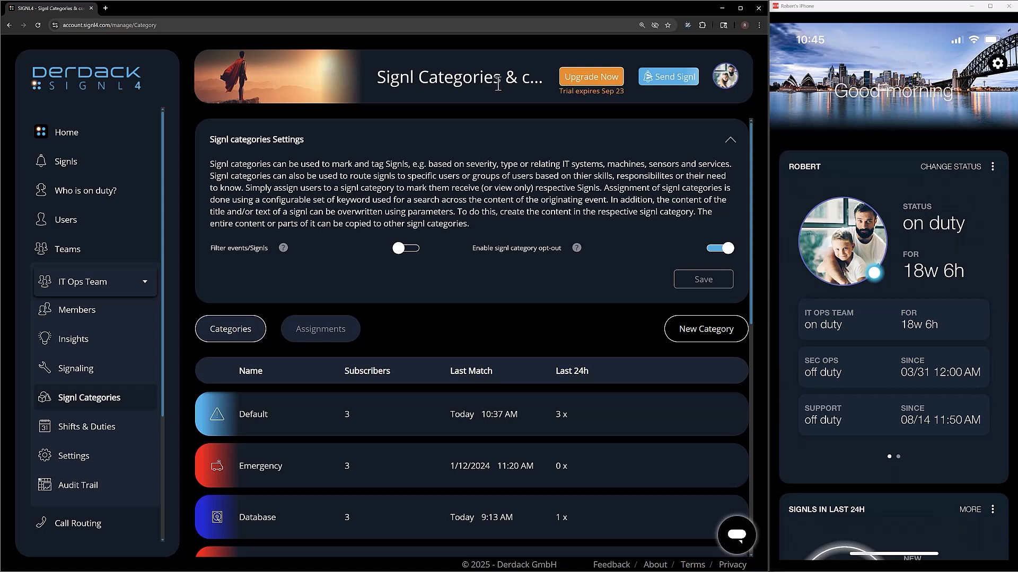
{"action": "scroll", "coordinate": [341, 298], "scroll_direction": "down", "scroll_amount": 3}
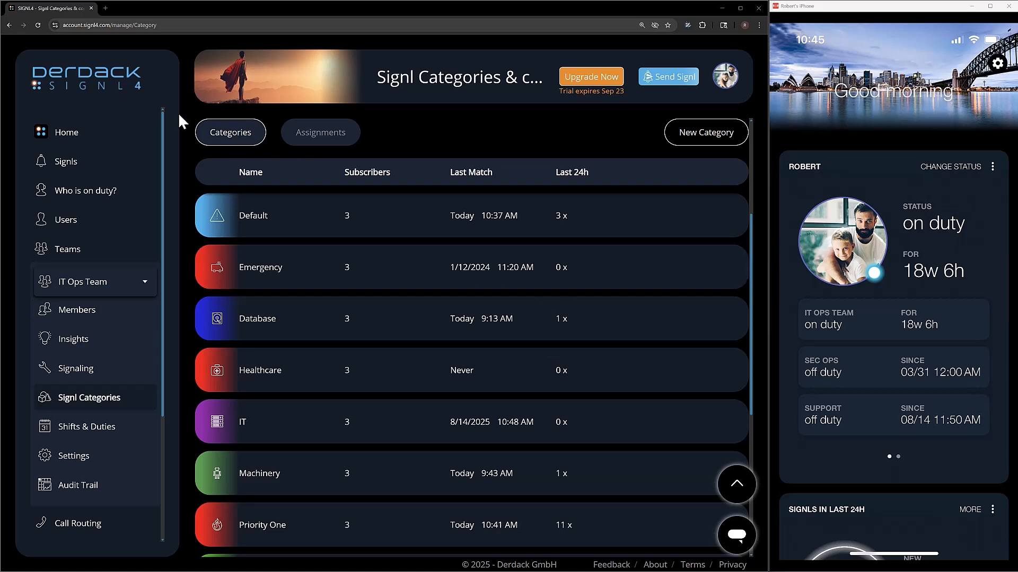
{"action": "middle_click", "coordinate": [74, 171]}
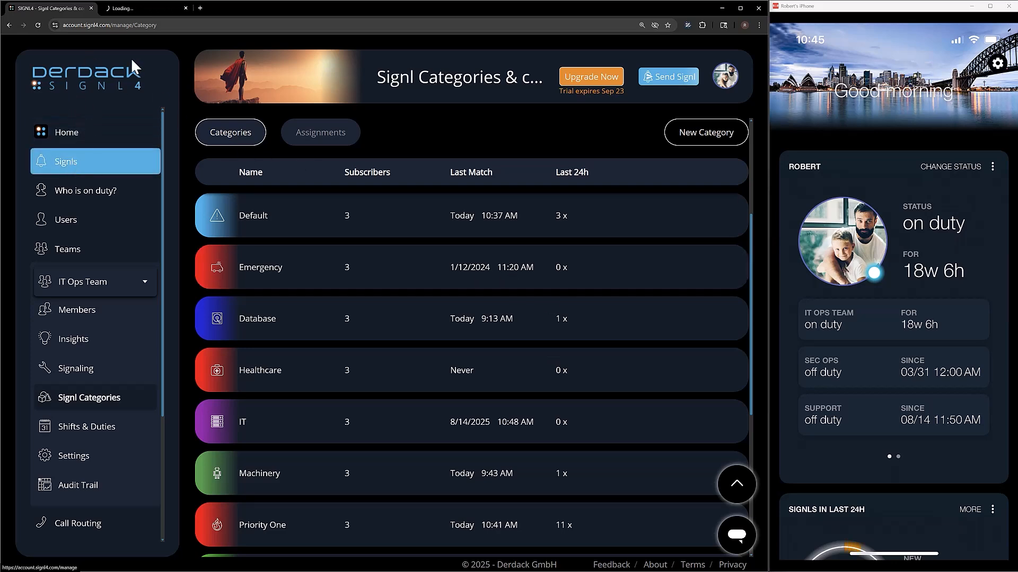
In the new Signl Center tab, expand the newest 10:45:20 AM signl to read its description.
{"action": "left_click", "coordinate": [126, 8]}
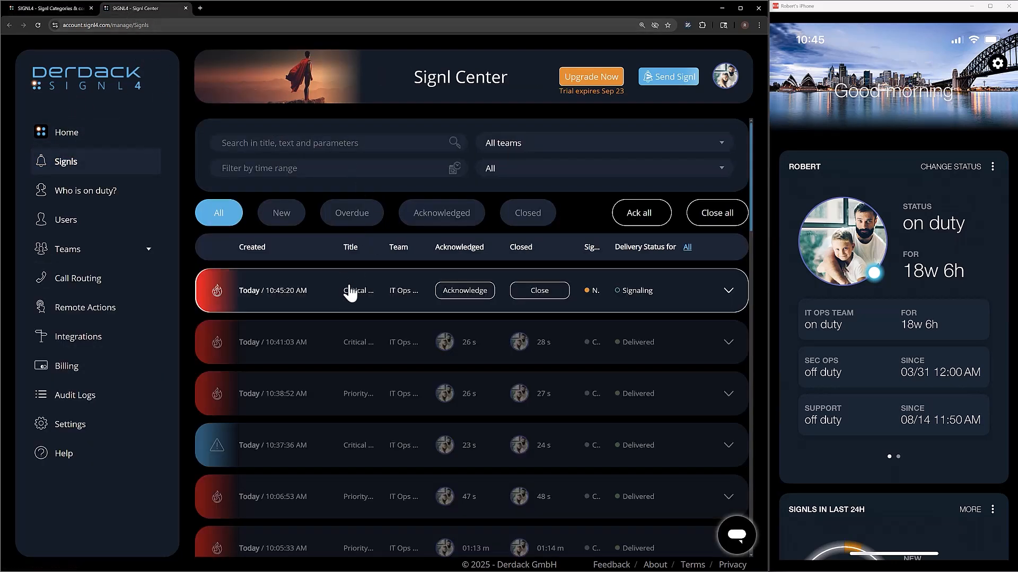
{"action": "left_click", "coordinate": [342, 294]}
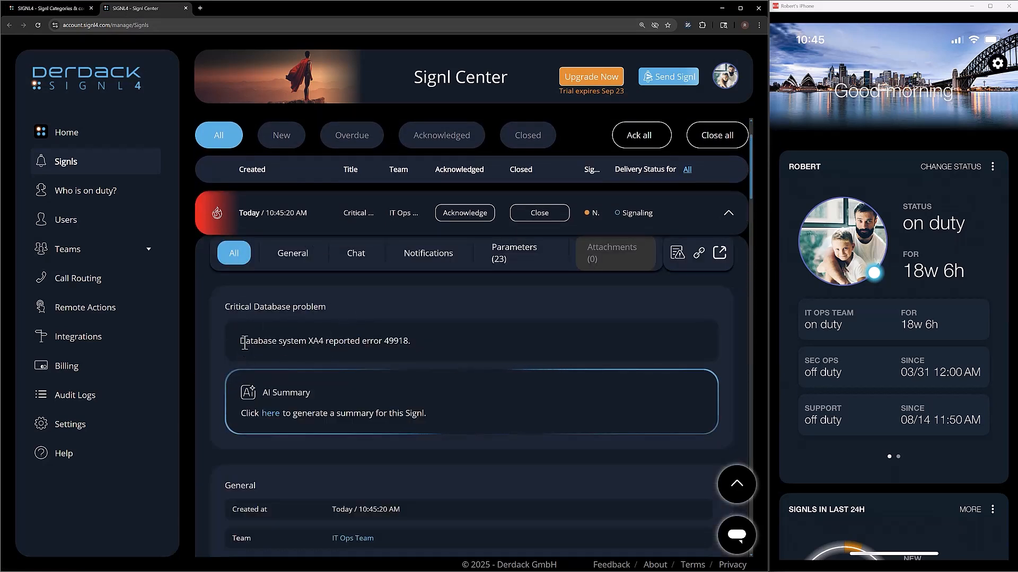
{"action": "left_click_drag", "start_coordinate": [249, 341], "coordinate": [415, 336]}
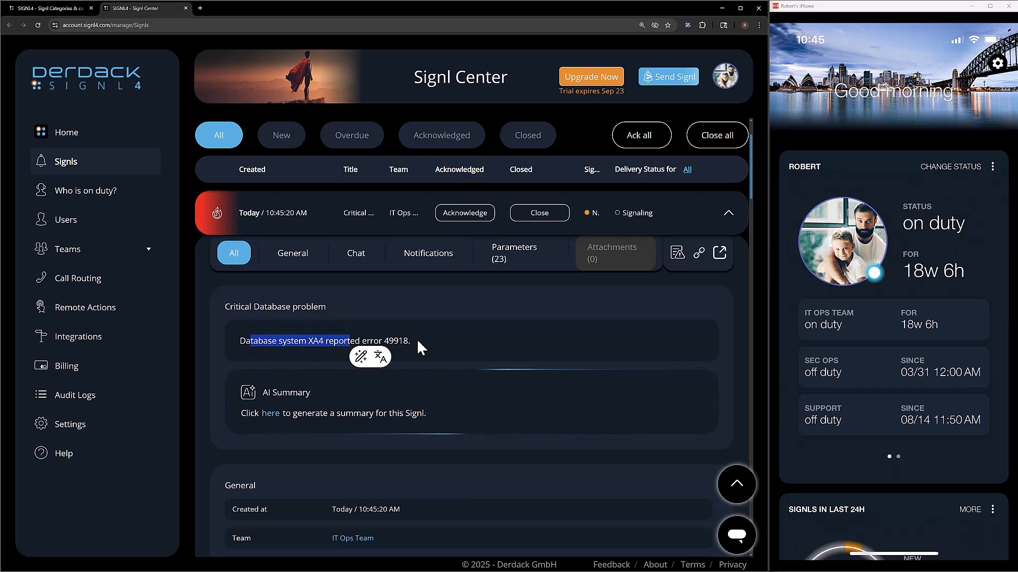
{"action": "left_click", "coordinate": [417, 339]}
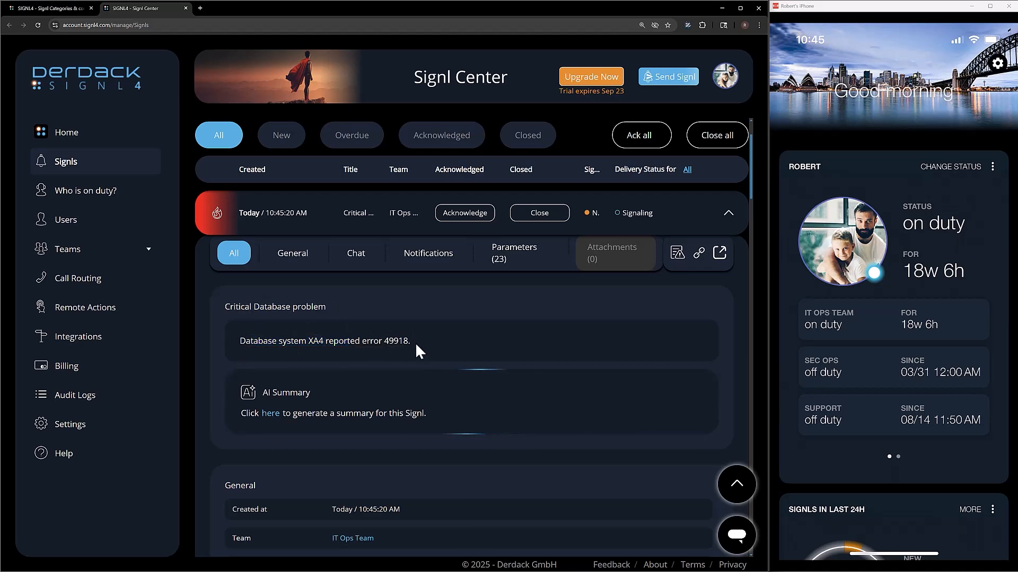
Review the critical database signl's parameters, then collapse it and close it.
{"action": "scroll", "coordinate": [415, 343], "scroll_direction": "down", "scroll_amount": 5}
{"action": "scroll", "coordinate": [415, 350], "scroll_direction": "down", "scroll_amount": 10}
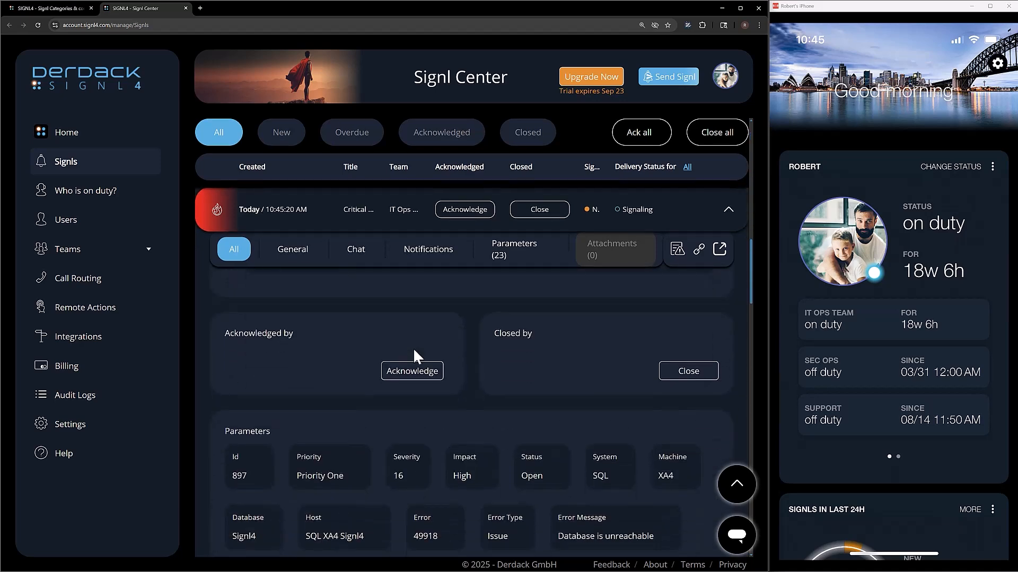
{"action": "scroll", "coordinate": [453, 439], "scroll_direction": "down", "scroll_amount": 3}
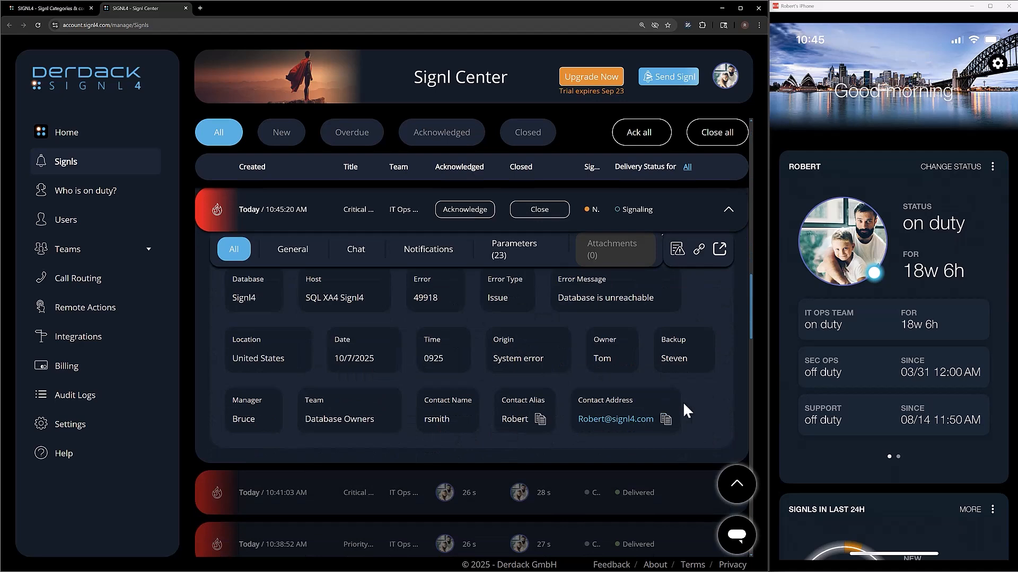
{"action": "scroll", "coordinate": [647, 404], "scroll_direction": "up", "scroll_amount": 1}
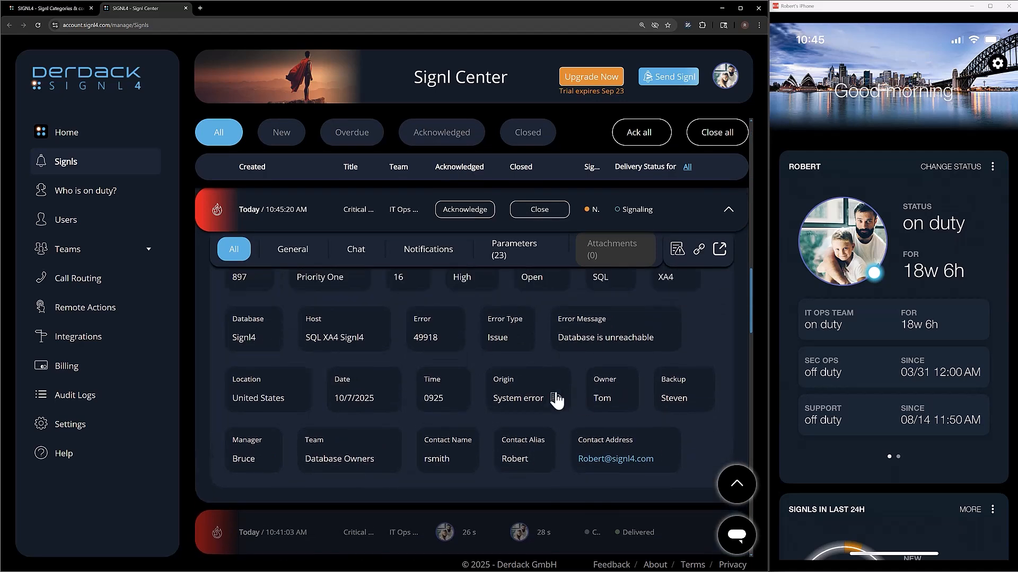
{"action": "scroll", "coordinate": [502, 359], "scroll_direction": "up", "scroll_amount": 3}
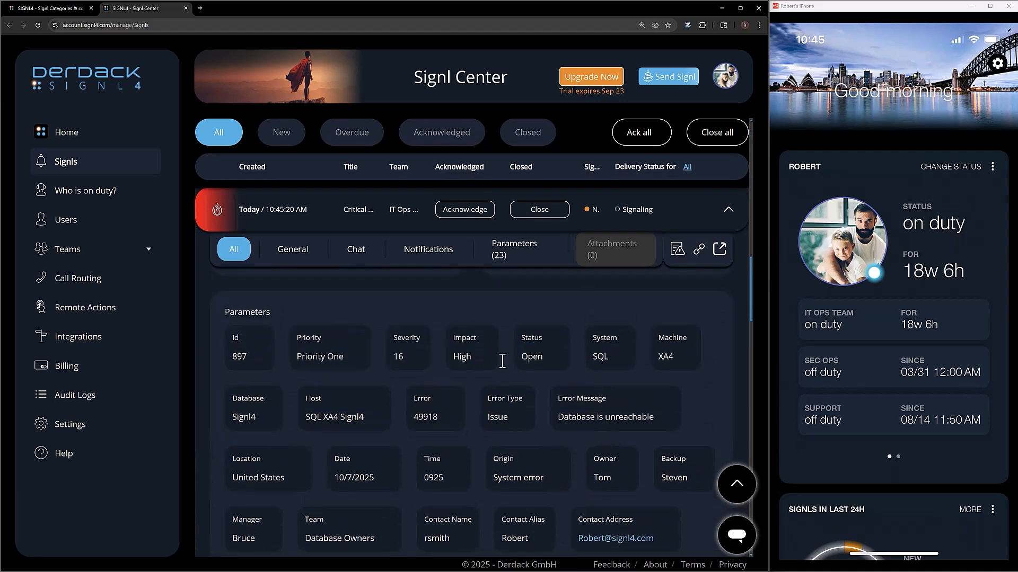
{"action": "scroll", "coordinate": [339, 302], "scroll_direction": "up", "scroll_amount": 3}
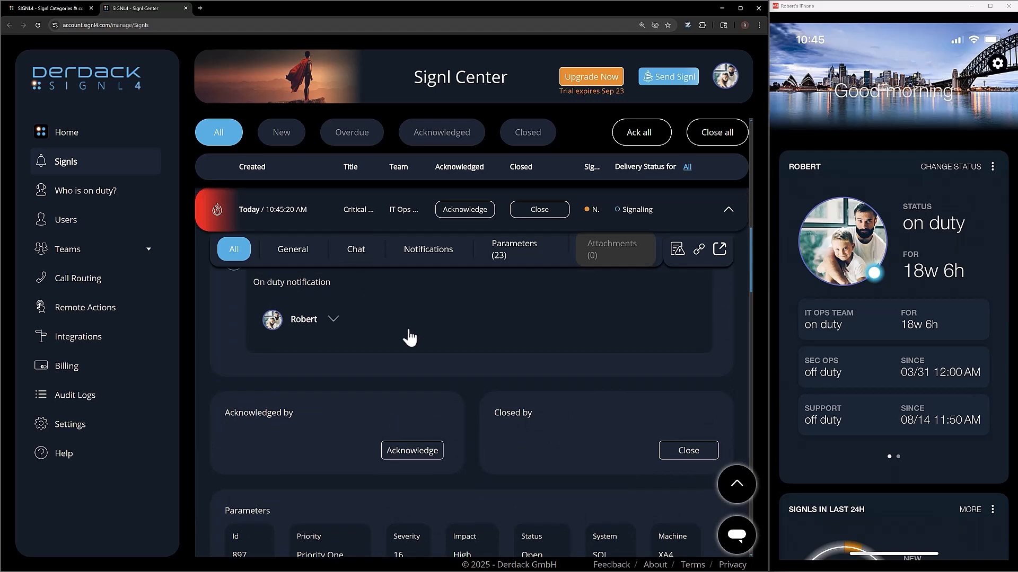
{"action": "left_click", "coordinate": [469, 222]}
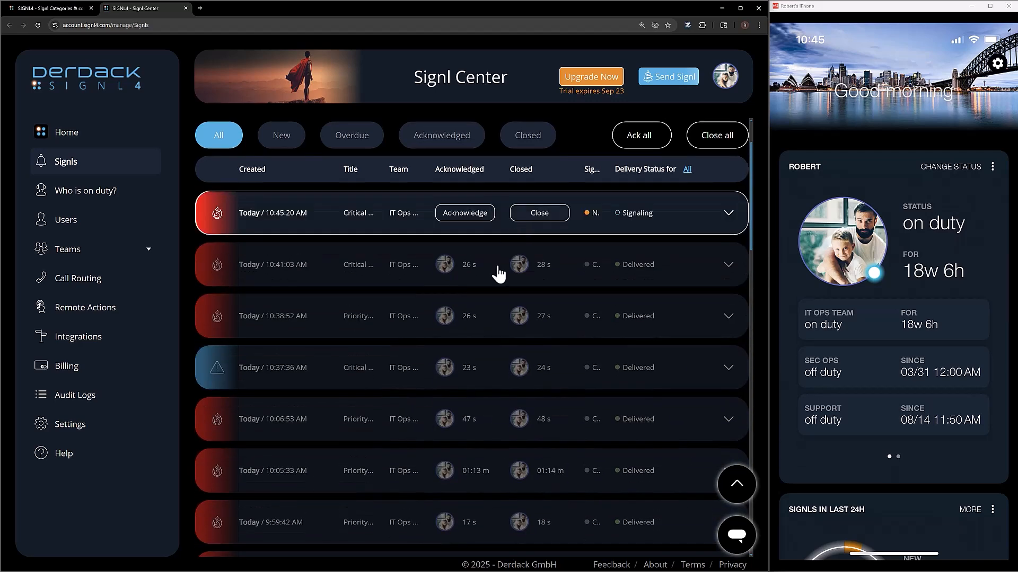
{"action": "left_click", "coordinate": [537, 217]}
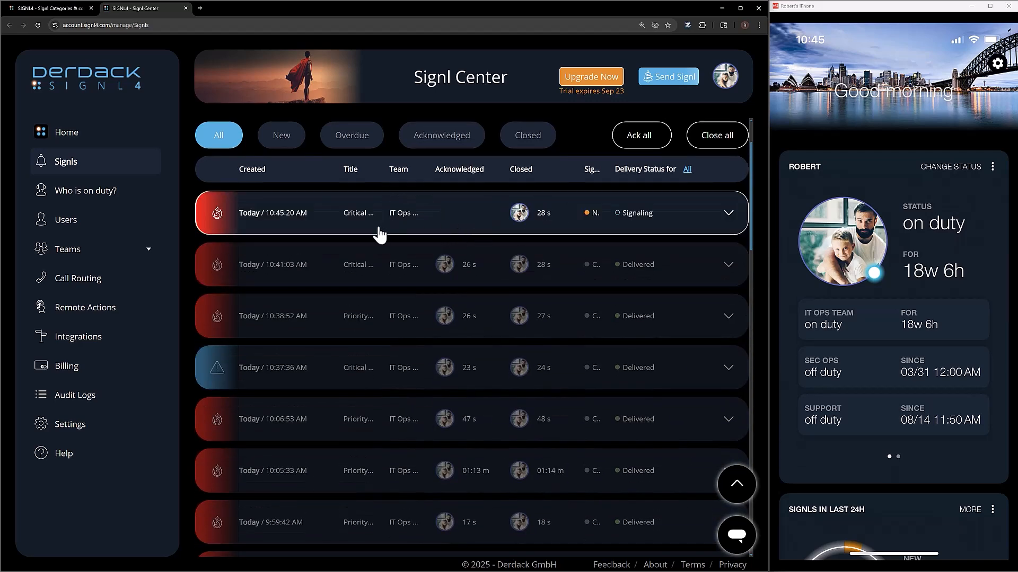
Back on Signl Categories, open Priority One for editing and bring its empty Title and Text overrides into view.
{"action": "left_click", "coordinate": [53, 6]}
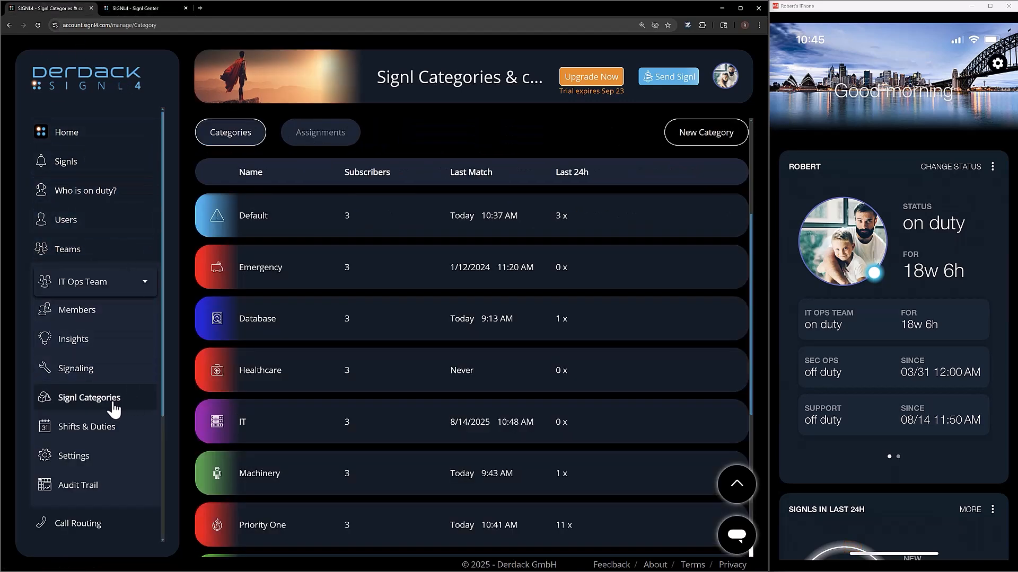
{"action": "scroll", "coordinate": [314, 417], "scroll_direction": "down", "scroll_amount": 1}
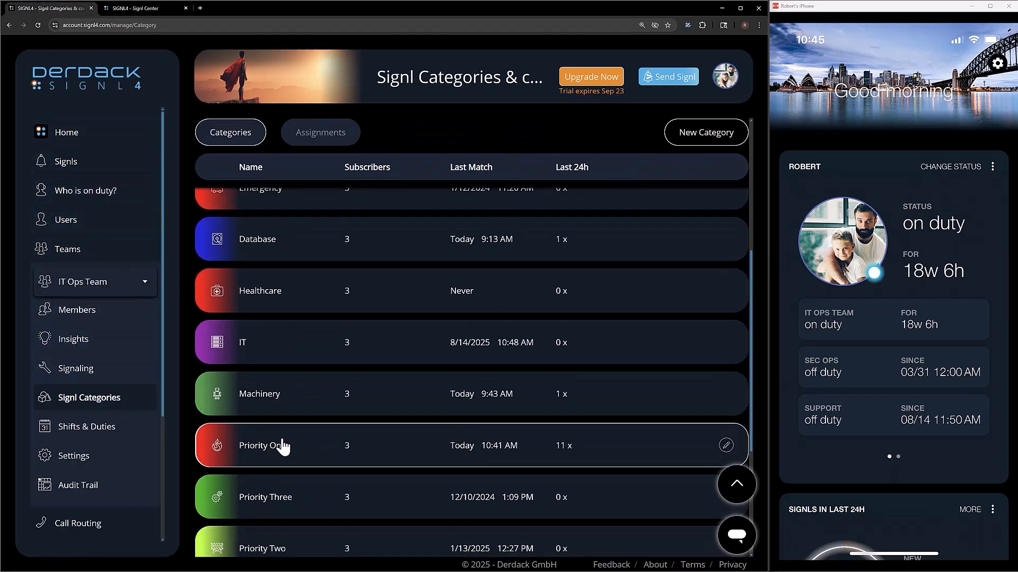
{"action": "left_click", "coordinate": [329, 446]}
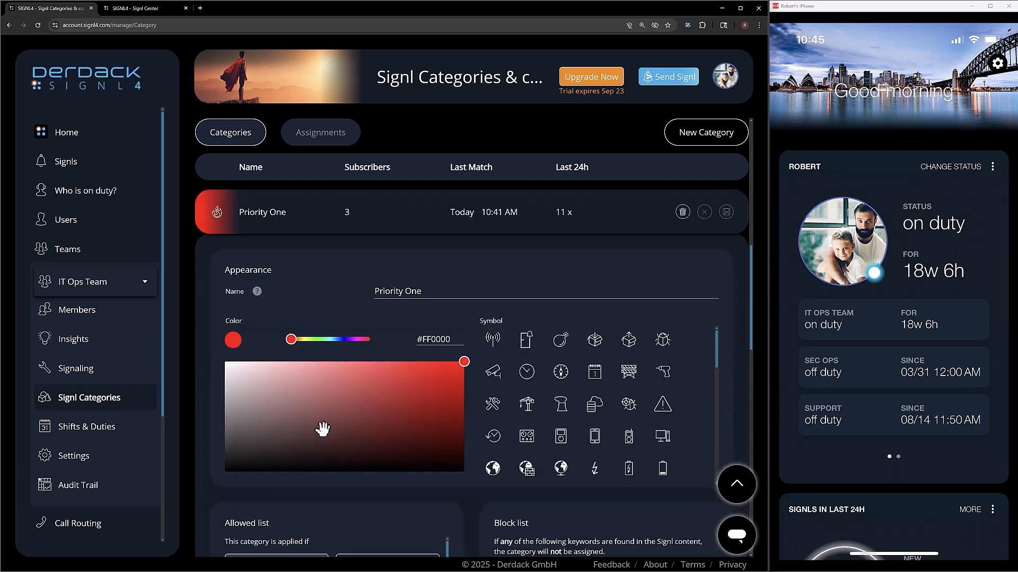
{"action": "scroll", "coordinate": [210, 429], "scroll_direction": "down", "scroll_amount": 4}
{"action": "scroll", "coordinate": [209, 421], "scroll_direction": "down", "scroll_amount": 2}
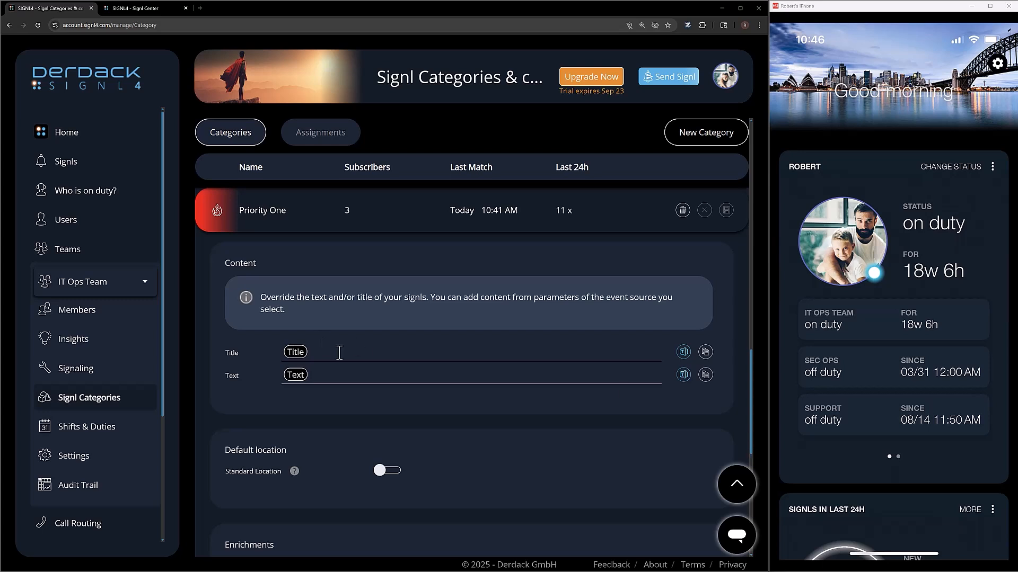
Replace the Title placeholder with 'Priority 1 Alert:' and begin inserting a parameter, browsing the event-source suggestions.
{"action": "left_click_drag", "start_coordinate": [338, 354], "coordinate": [259, 354]}
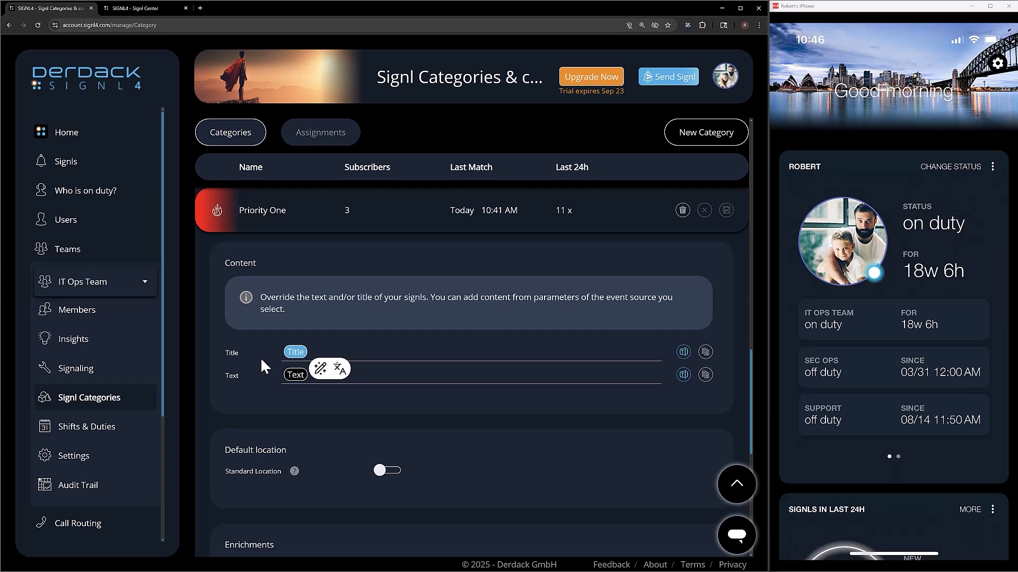
{"action": "type", "text": "Priority"}
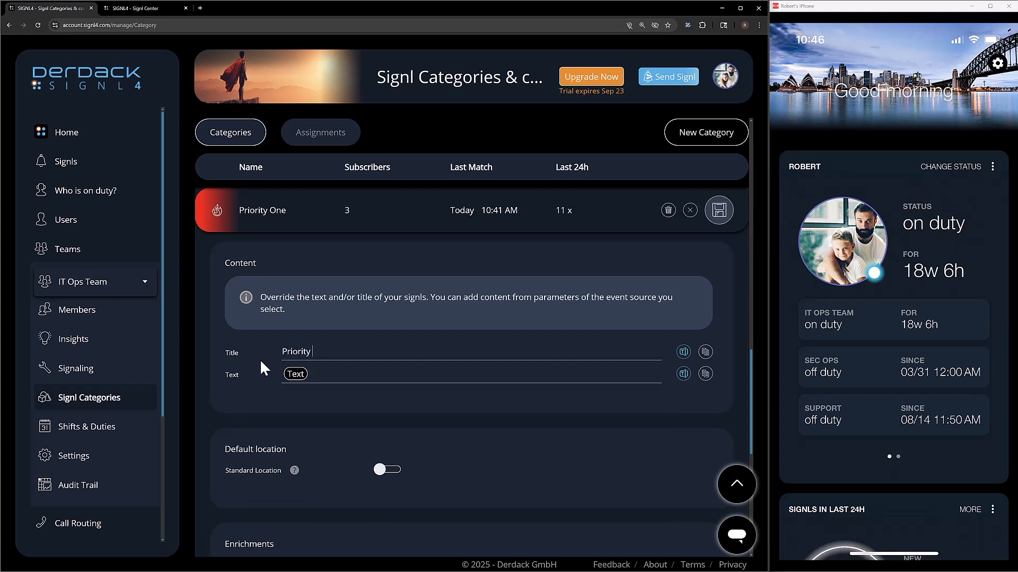
{"action": "type", "text": " 1 Alert:"}
{"action": "left_click", "coordinate": [683, 352]}
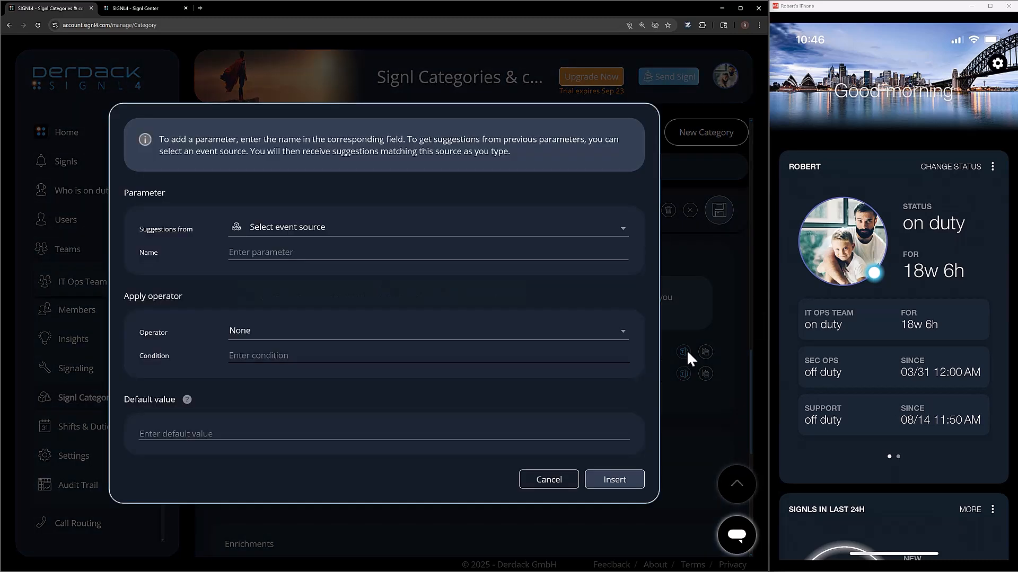
{"action": "left_click", "coordinate": [300, 231]}
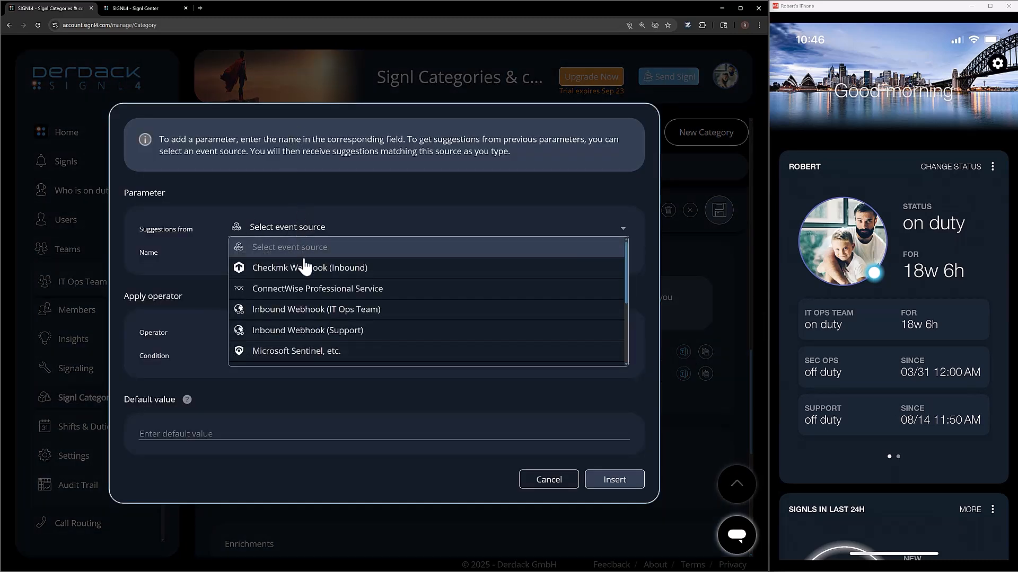
{"action": "scroll", "coordinate": [305, 286], "scroll_direction": "down", "scroll_amount": 5}
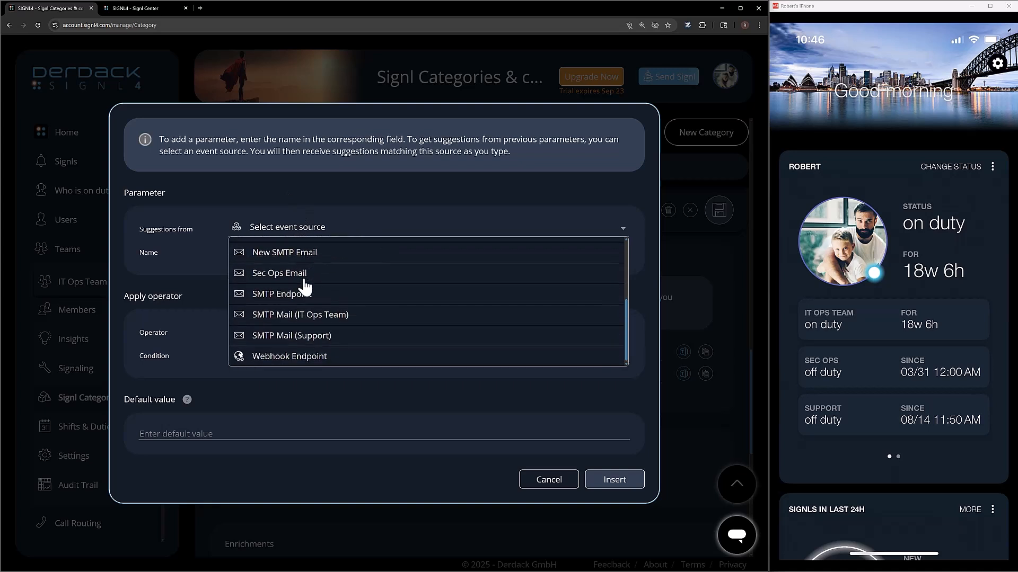
{"action": "scroll", "coordinate": [304, 287], "scroll_direction": "up", "scroll_amount": 5}
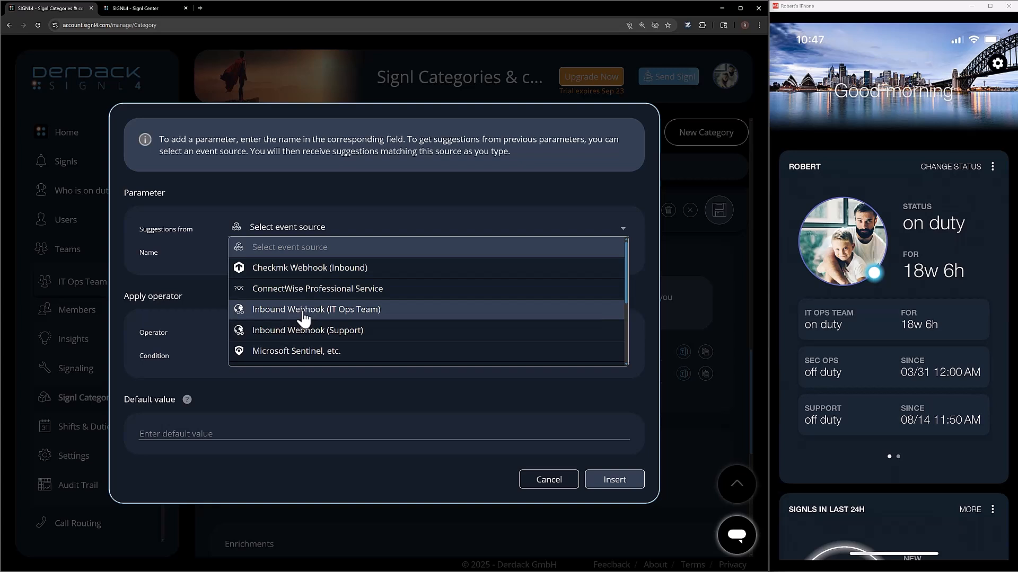
Take suggestions from the IT Ops Team inbound webhook and pick System as the parameter name.
{"action": "left_click", "coordinate": [307, 315]}
{"action": "left_click", "coordinate": [298, 252]}
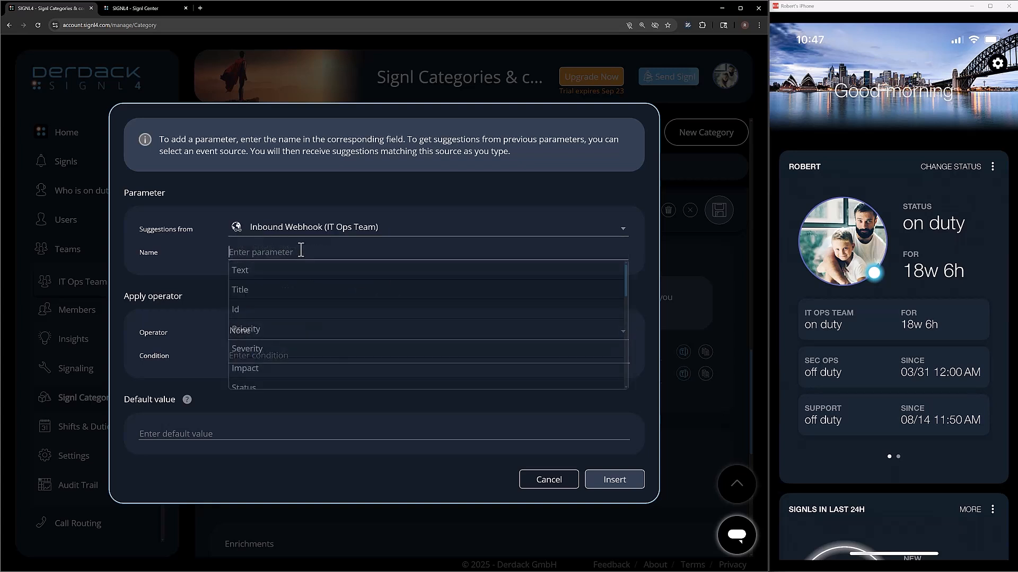
{"action": "scroll", "coordinate": [271, 320], "scroll_direction": "down", "scroll_amount": 5}
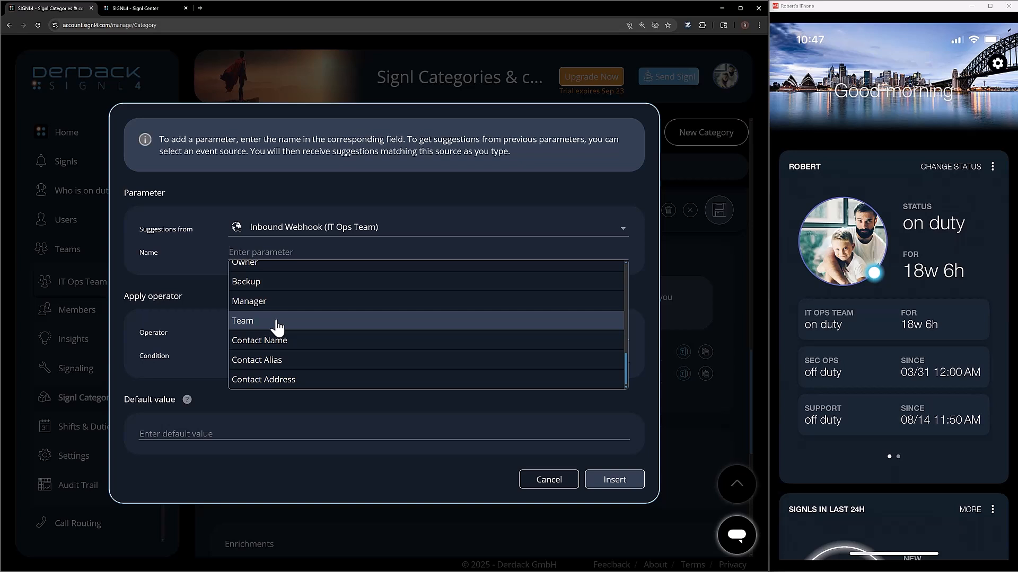
{"action": "scroll", "coordinate": [281, 330], "scroll_direction": "up", "scroll_amount": 3}
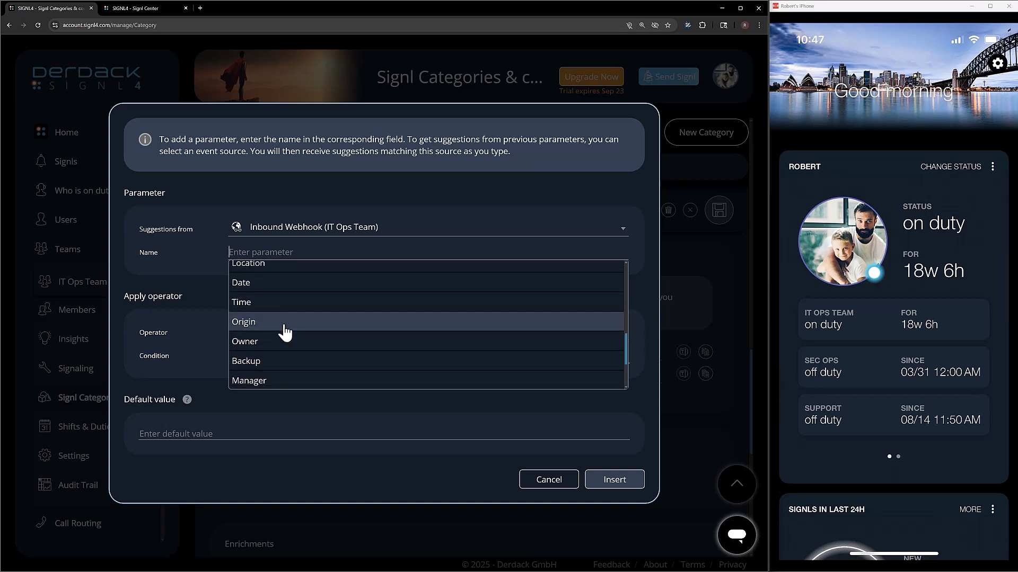
{"action": "scroll", "coordinate": [285, 332], "scroll_direction": "up", "scroll_amount": 5}
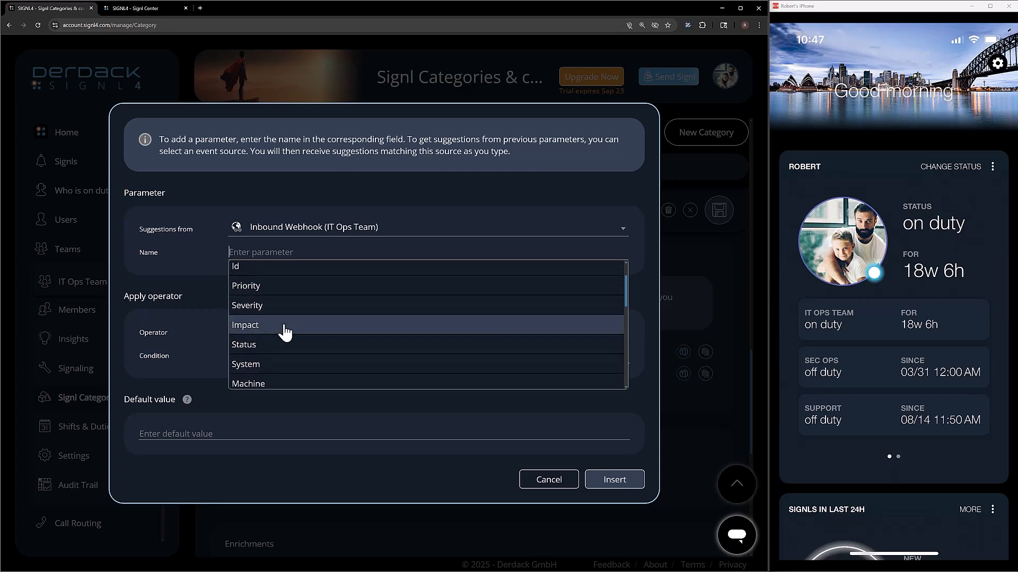
{"action": "left_click", "coordinate": [269, 367]}
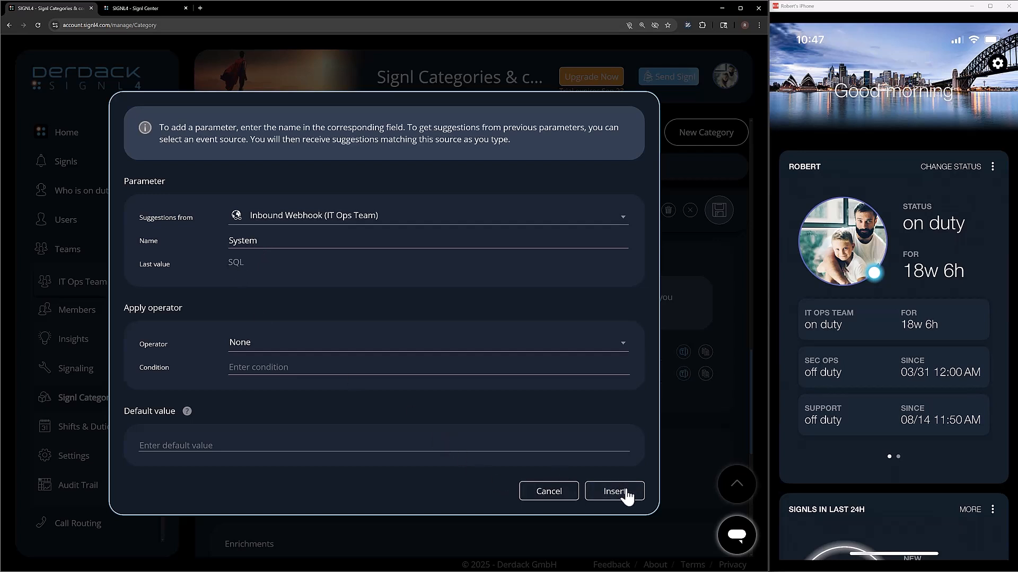
{"action": "left_click", "coordinate": [270, 353]}
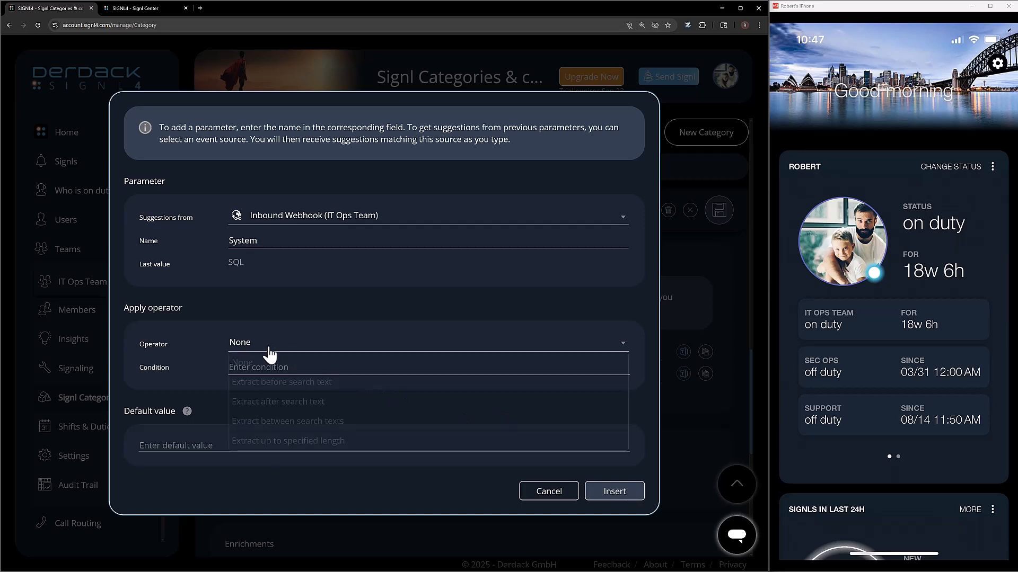
{"action": "left_click", "coordinate": [286, 382]}
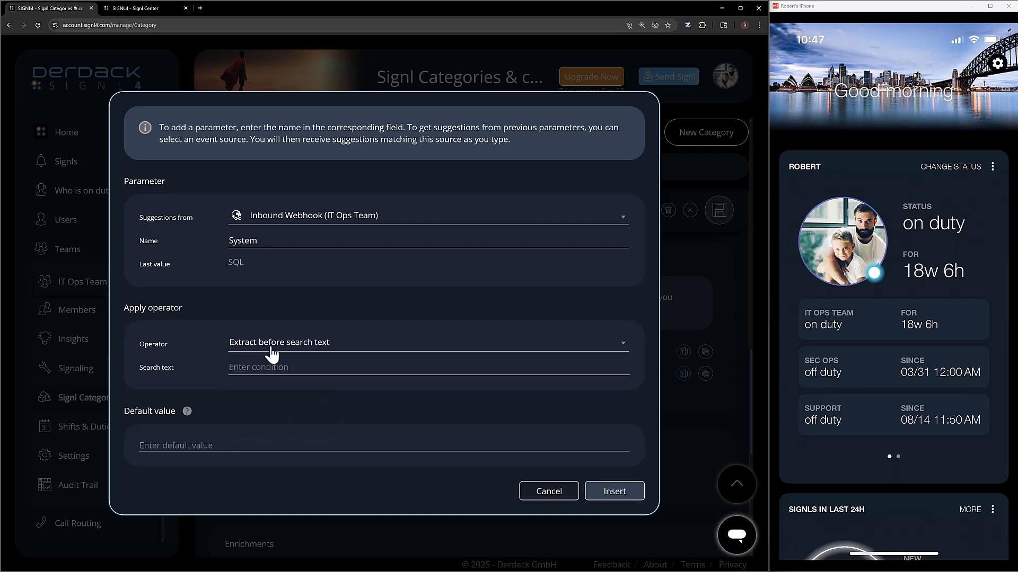
{"action": "left_click", "coordinate": [271, 353]}
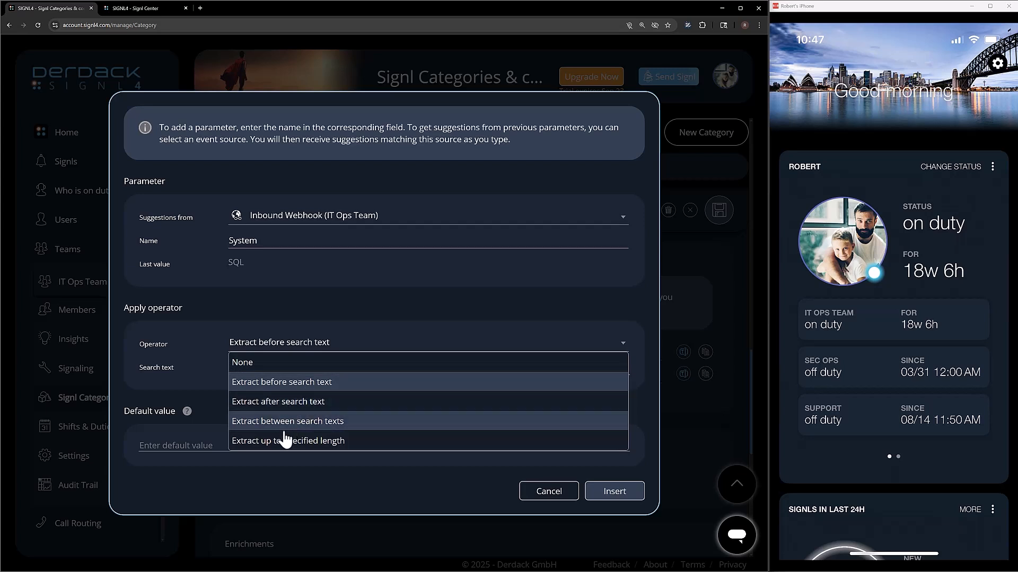
{"action": "left_click", "coordinate": [259, 363]}
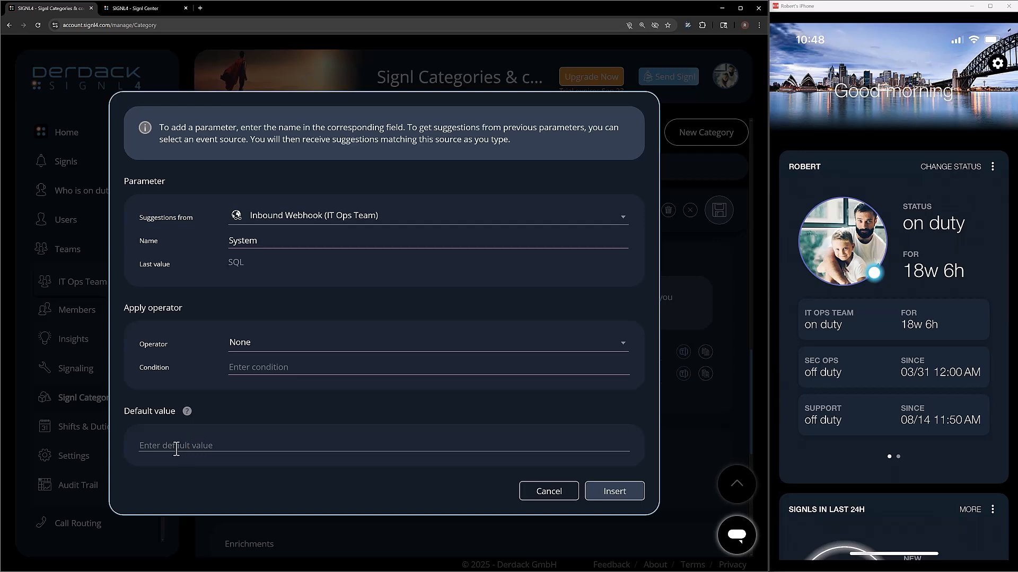
Give the System parameter the default value 'No Source System Found' and insert it into the title.
{"action": "left_click", "coordinate": [176, 449]}
{"action": "type", "text": "No Source System Found"}
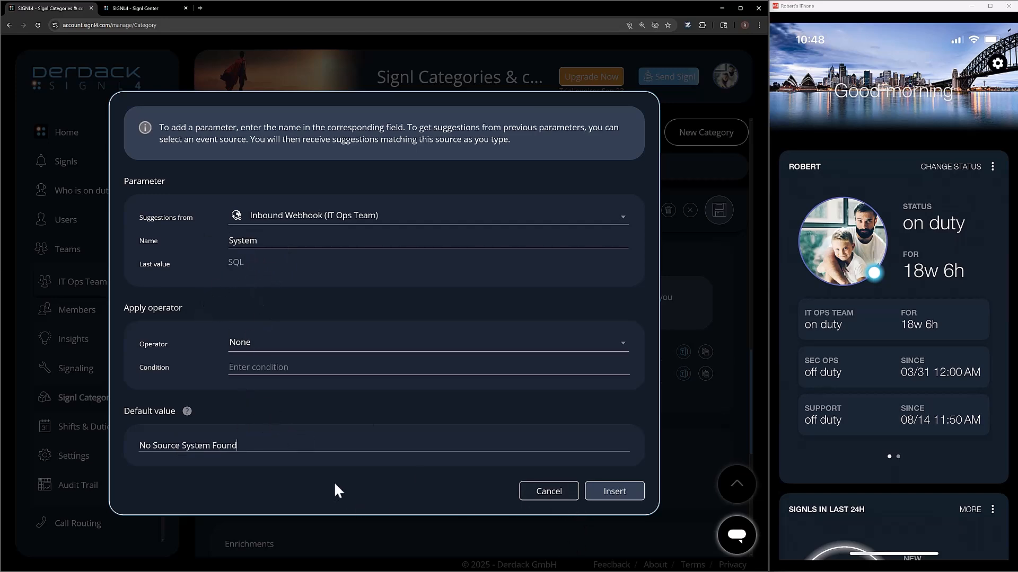
{"action": "left_click", "coordinate": [611, 492]}
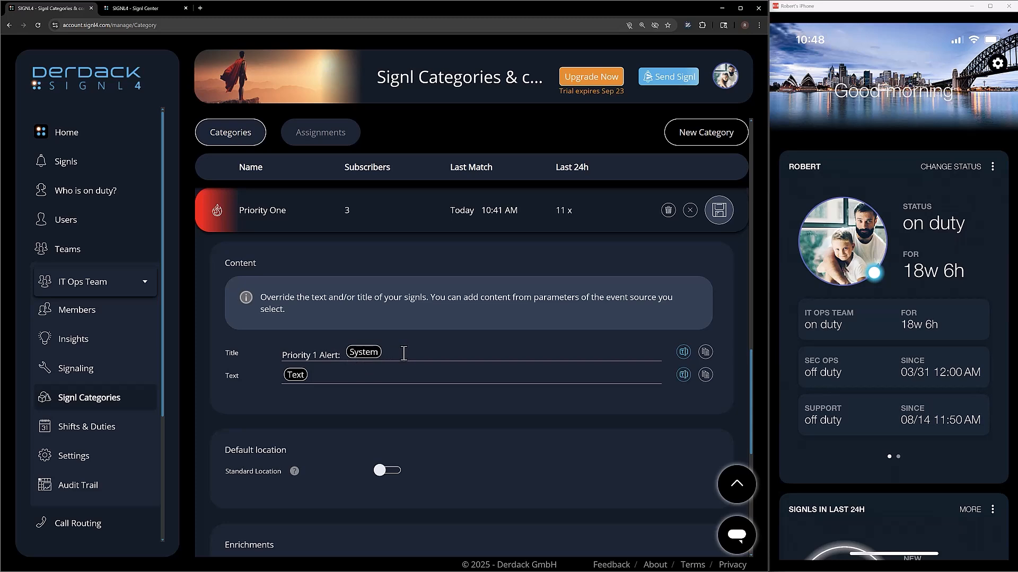
Append Machine, Database and Error Message parameters to the title and add a colon after 'Priority 1 Alert'.
{"action": "left_click", "coordinate": [684, 353]}
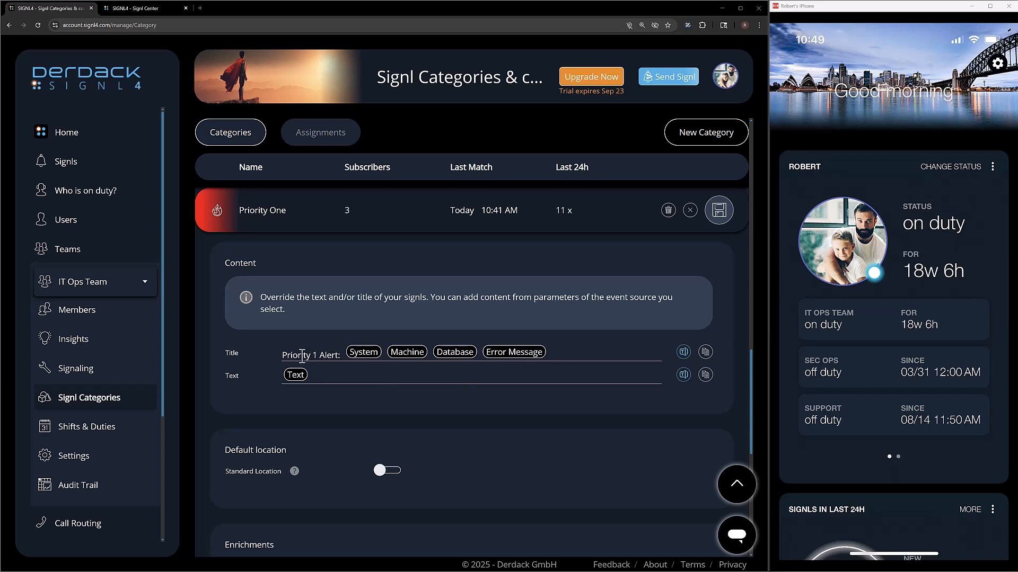
{"action": "left_click", "coordinate": [338, 354]}
{"action": "type", "text": ":"}
Paste labelled Error Type, Error Message, System, Machine and Database parameters into Text, save, and reopen Priority One.
{"action": "left_click", "coordinate": [475, 376]}
{"action": "type", "text": "Error Type: Origin Error Message: Error Message System: System Machine: Machine Database: Database"}
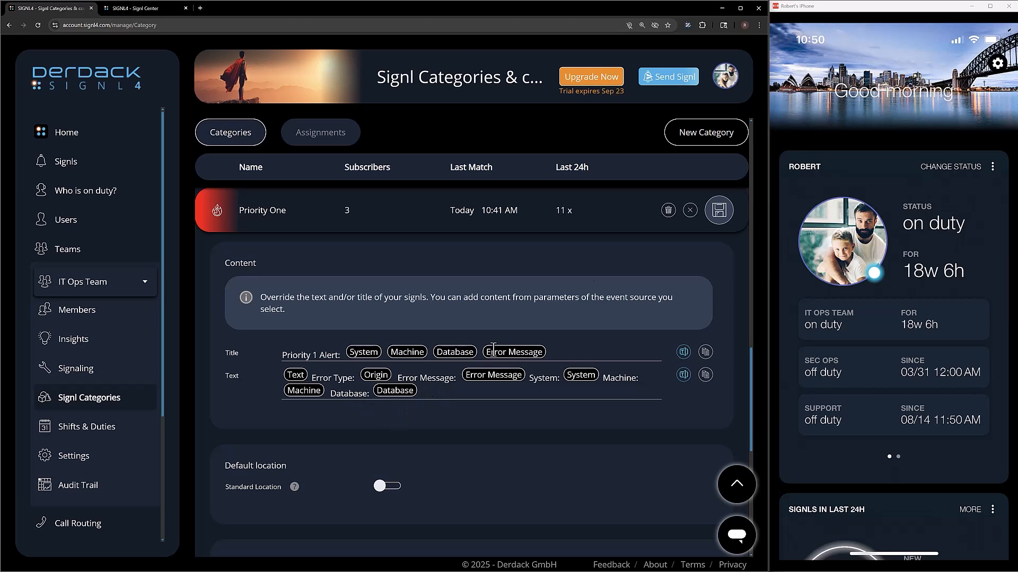
{"action": "left_click", "coordinate": [720, 212]}
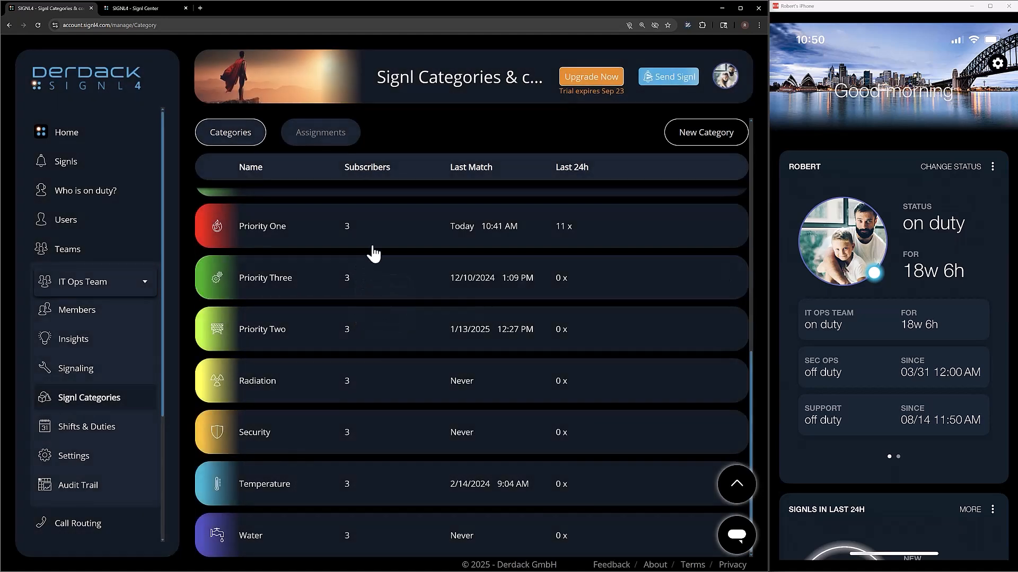
{"action": "left_click", "coordinate": [414, 227]}
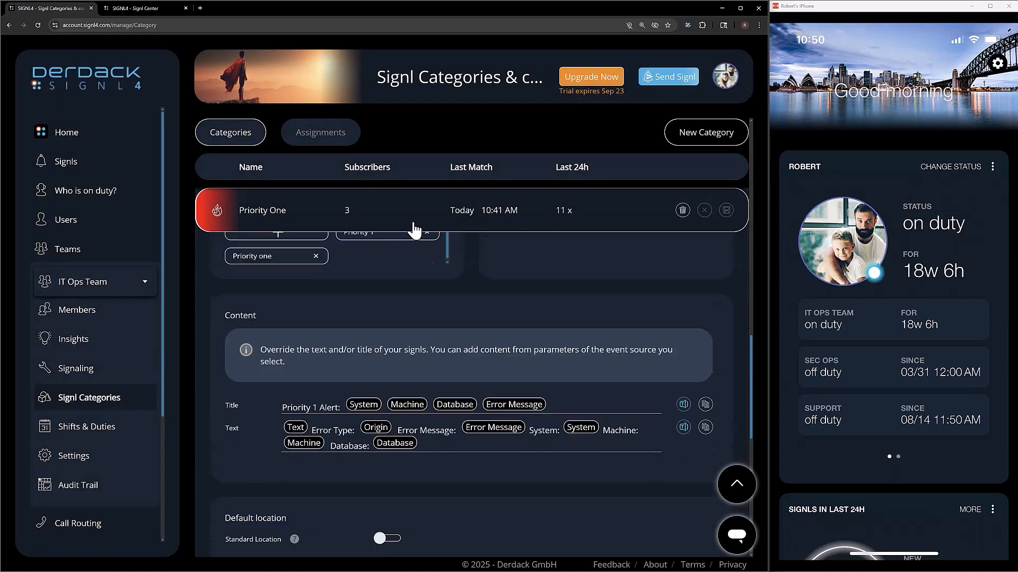
{"action": "scroll", "coordinate": [329, 381], "scroll_direction": "down", "scroll_amount": 10}
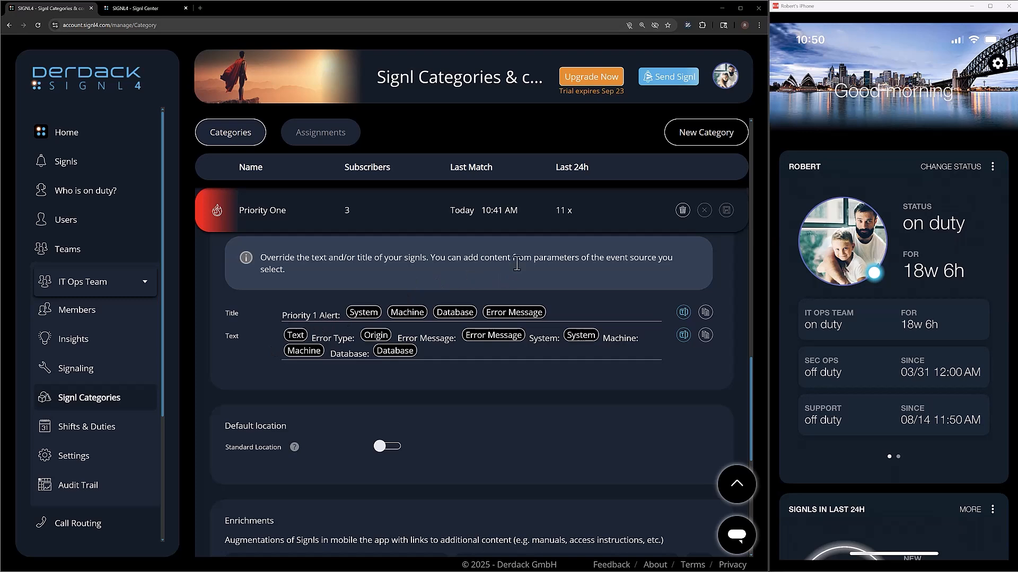
In Signl Center, expand the newest 10:52 signl and inspect its 'Priority 1 Alert:' title.
{"action": "left_click", "coordinate": [145, 8]}
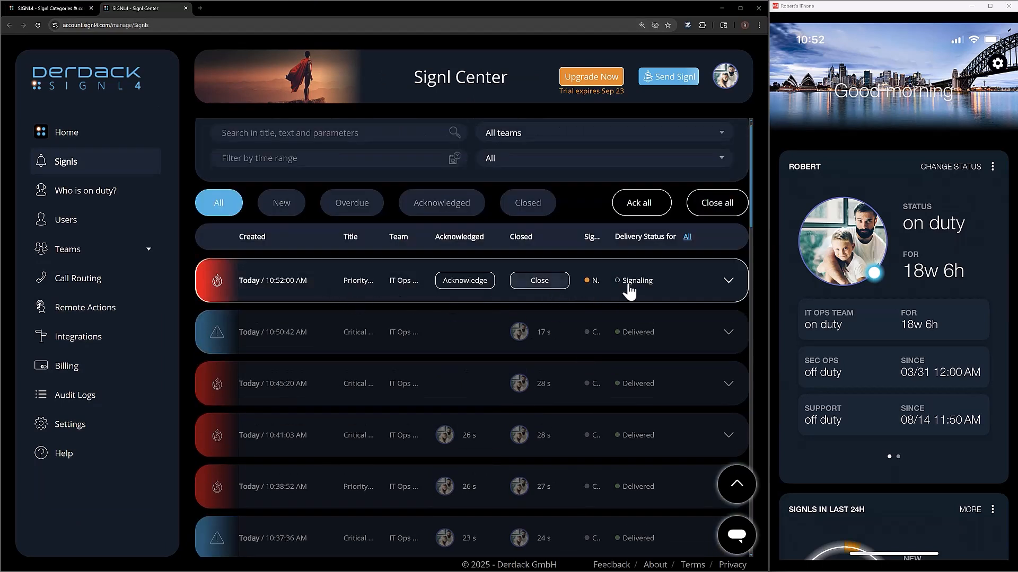
{"action": "left_click", "coordinate": [237, 292]}
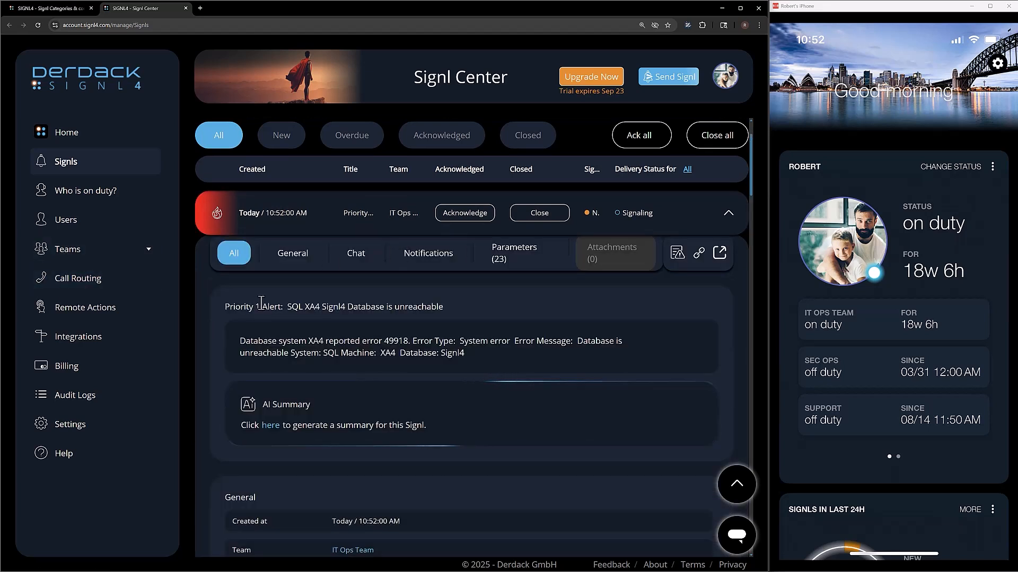
{"action": "left_click_drag", "start_coordinate": [245, 307], "coordinate": [270, 307]}
{"action": "left_click", "coordinate": [295, 307]}
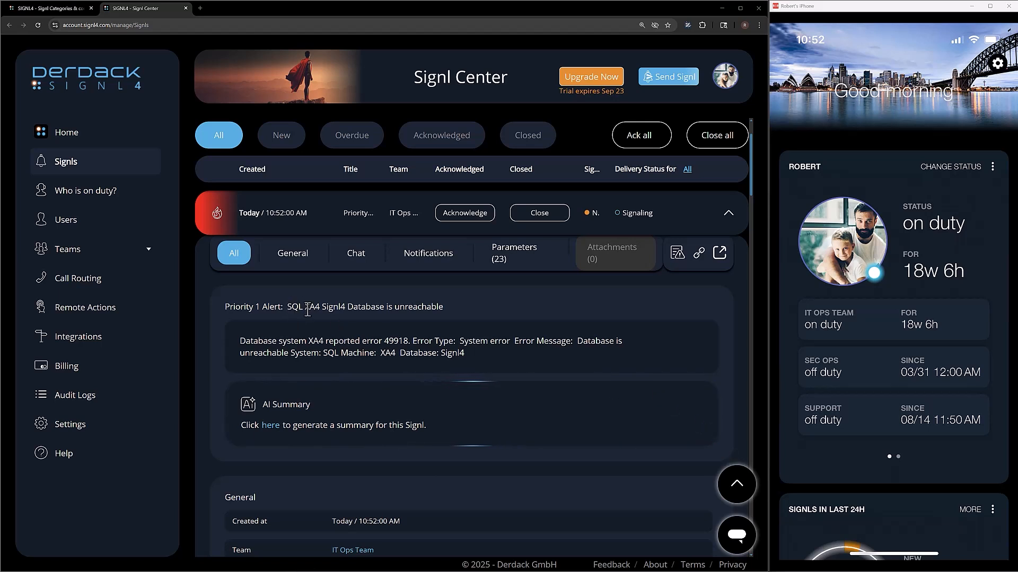
{"action": "triple_click", "coordinate": [335, 308]}
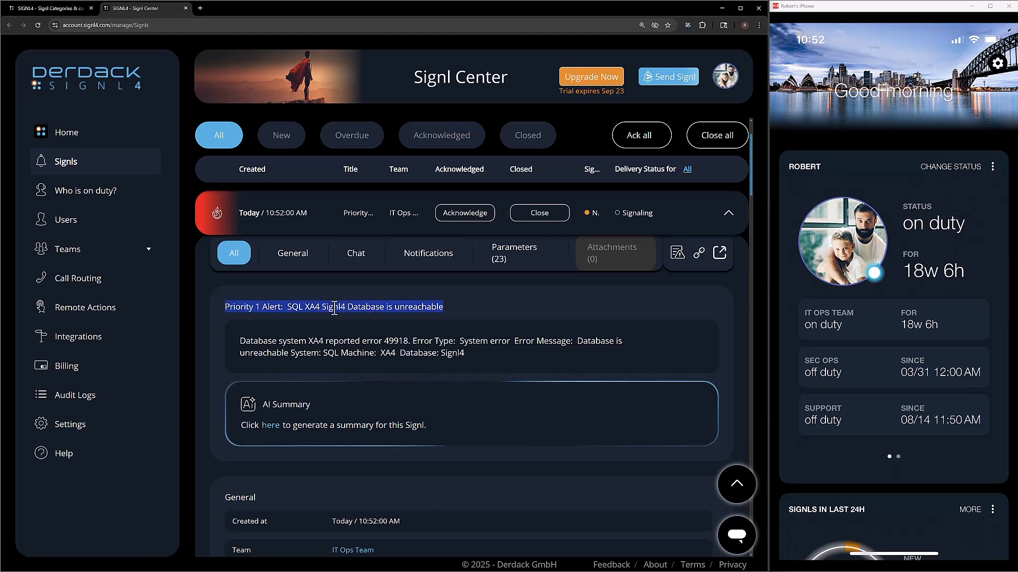
{"action": "left_click", "coordinate": [373, 309]}
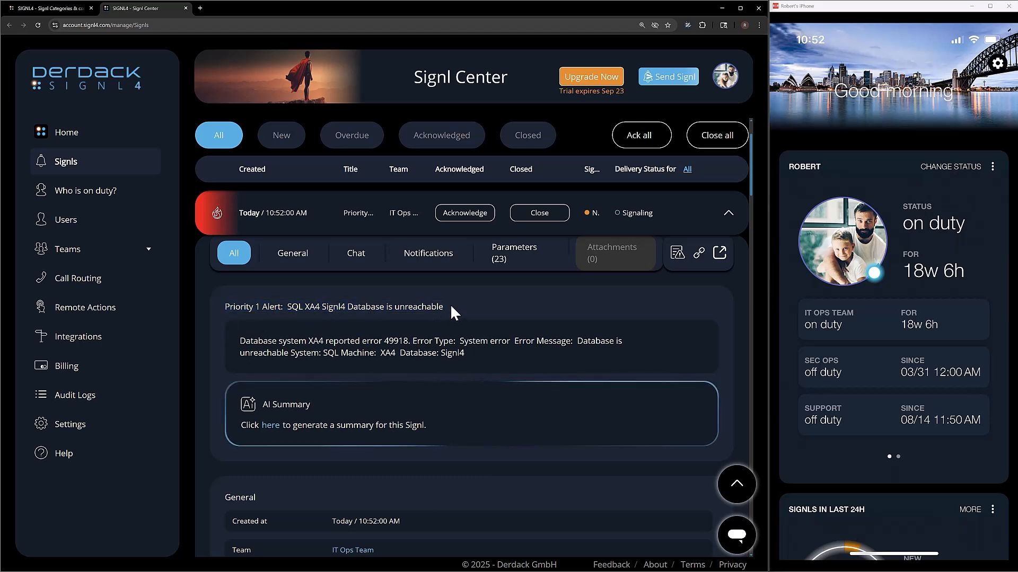
{"action": "left_click_drag", "start_coordinate": [444, 308], "coordinate": [231, 313]}
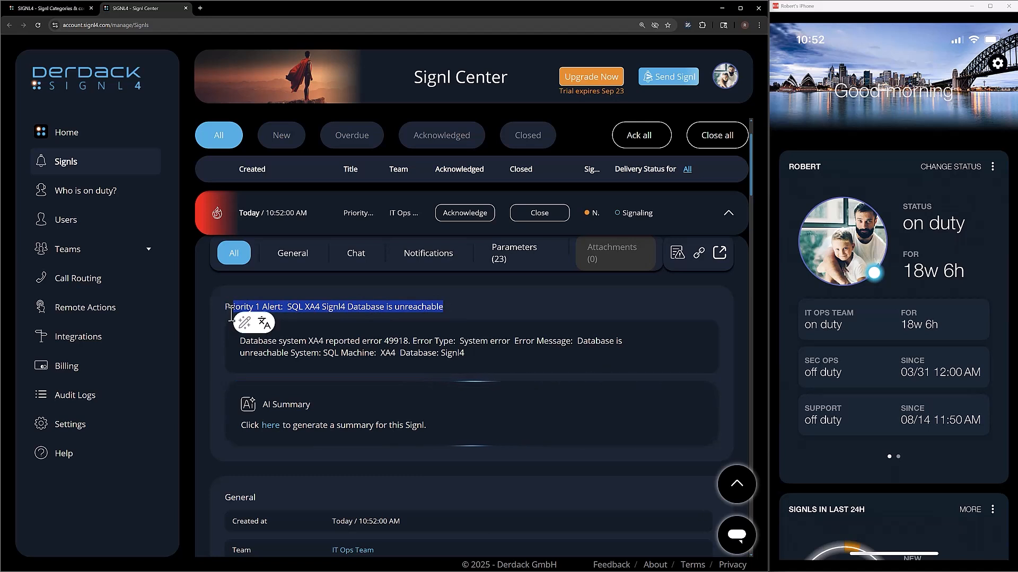
{"action": "left_click", "coordinate": [305, 369]}
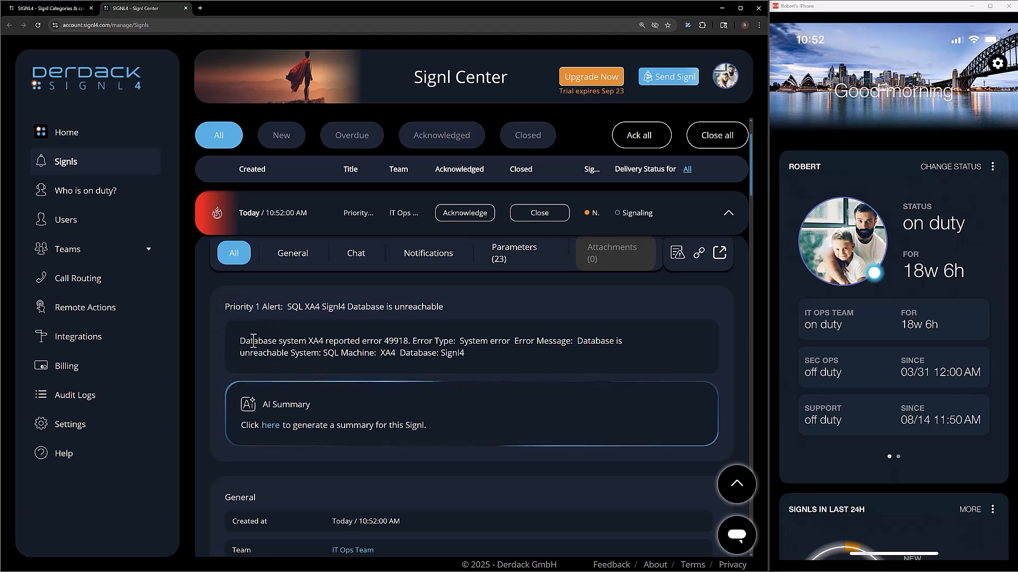
Check the description's SQL, XA4 and Database values, then close the 10:52 Priority 1 signl.
{"action": "mouse_move", "coordinate": [238, 340]}
{"action": "left_mouse_down"}
{"action": "mouse_move", "coordinate": [406, 343]}
{"action": "mouse_move", "coordinate": [237, 342]}
{"action": "left_mouse_up"}
{"action": "left_click", "coordinate": [420, 343]}
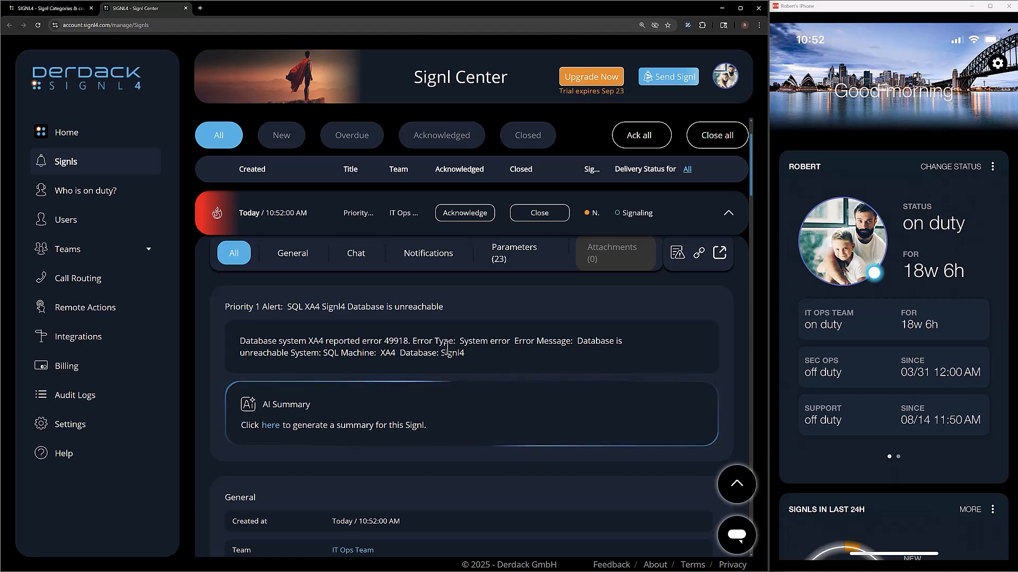
{"action": "triple_click", "coordinate": [474, 342]}
{"action": "left_click", "coordinate": [575, 343]}
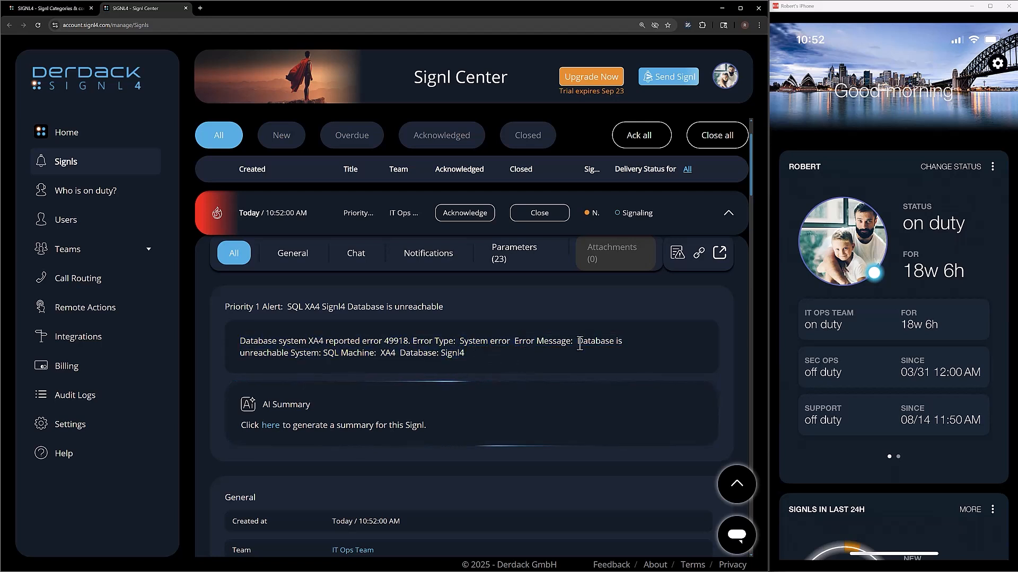
{"action": "double_click", "coordinate": [331, 354]}
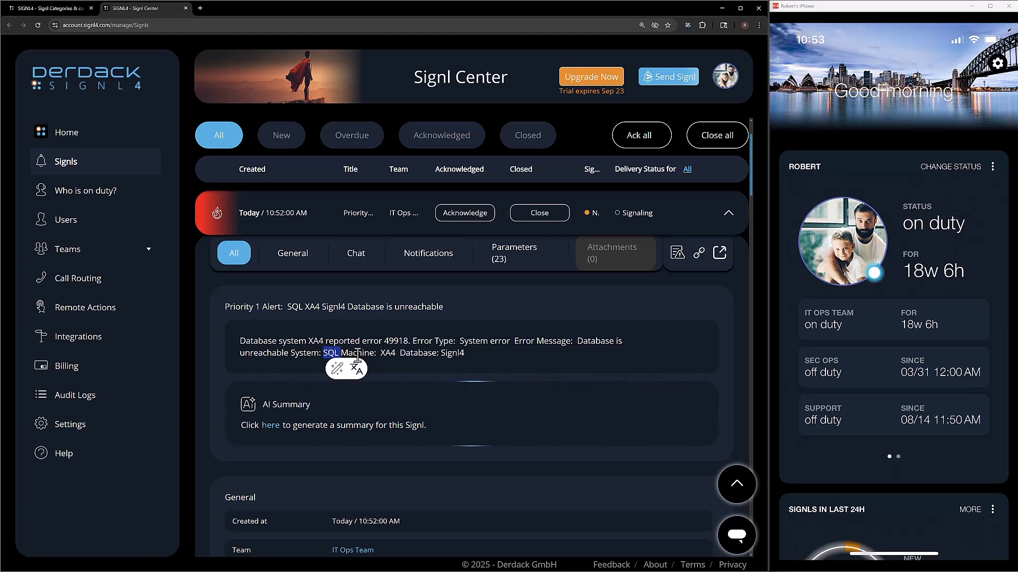
{"action": "double_click", "coordinate": [387, 353]}
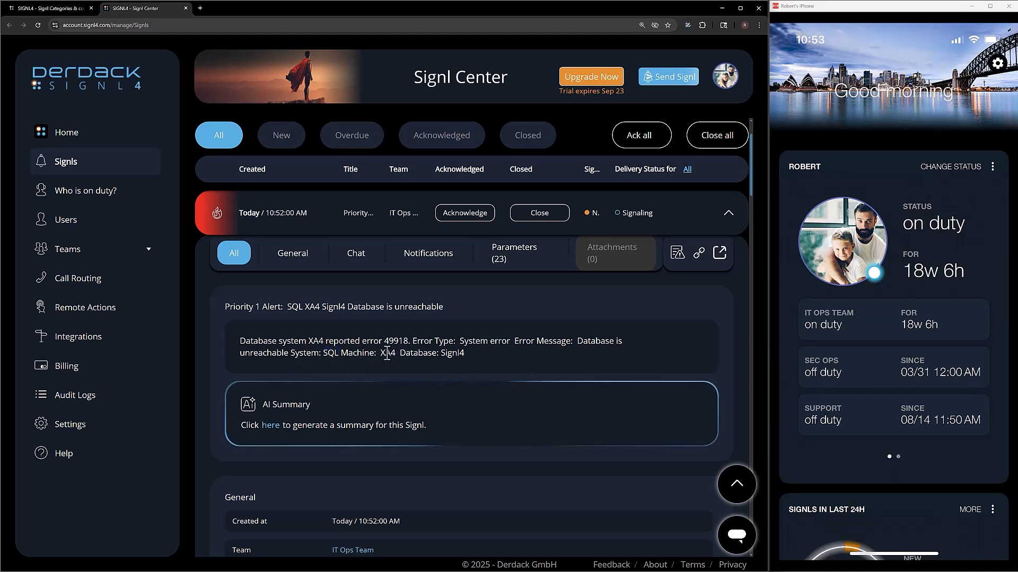
{"action": "double_click", "coordinate": [424, 353]}
{"action": "left_click", "coordinate": [484, 353]}
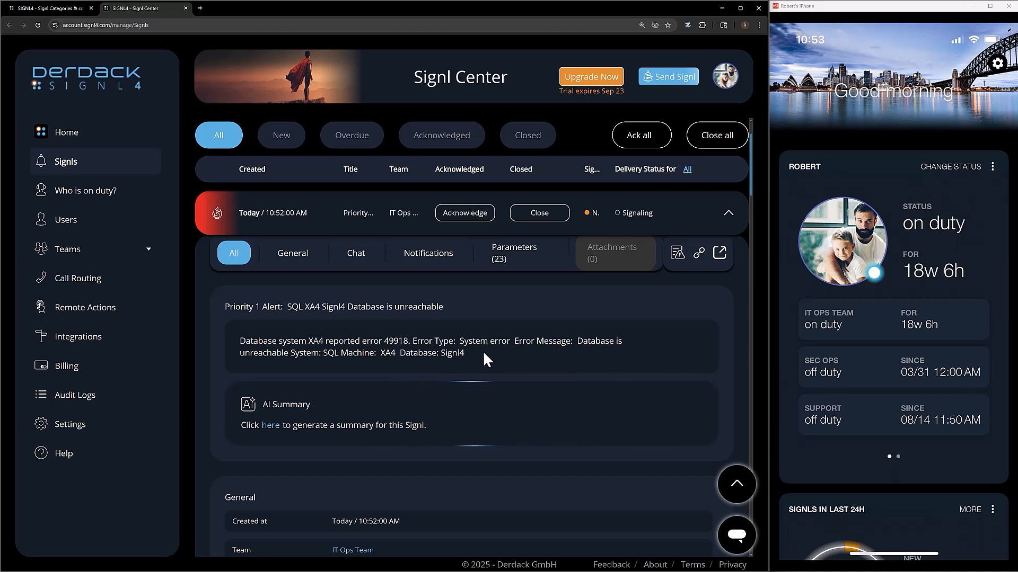
{"action": "left_click", "coordinate": [539, 213]}
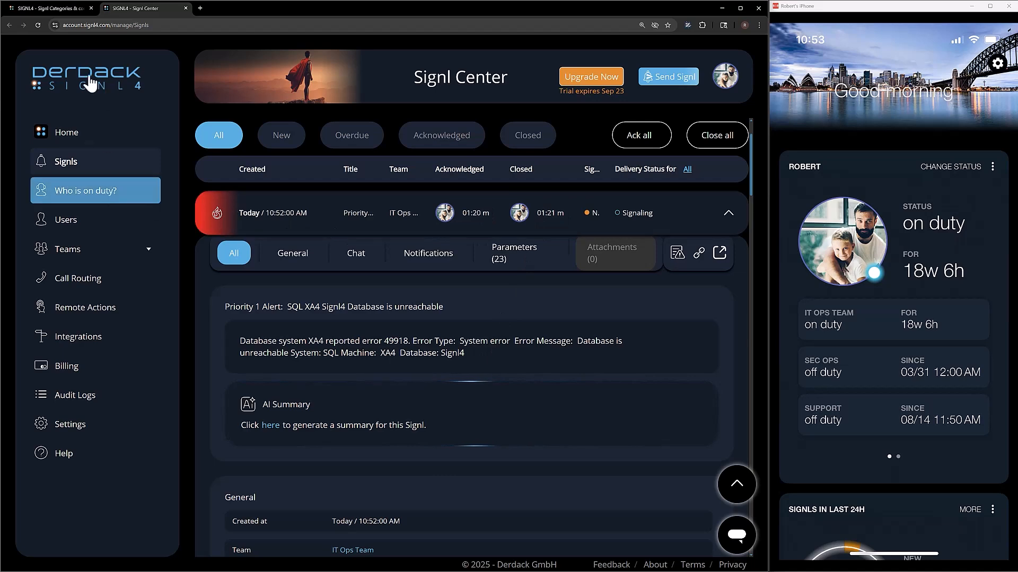
Copy the parameter-based title template from the Priority One category.
{"action": "left_click", "coordinate": [37, 8]}
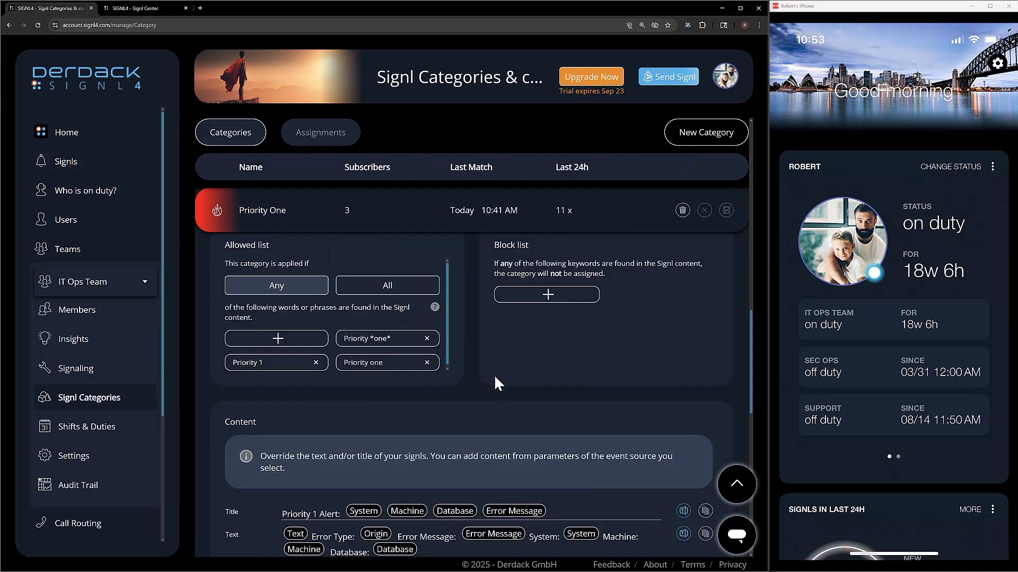
{"action": "scroll", "coordinate": [494, 374], "scroll_direction": "down", "scroll_amount": 2}
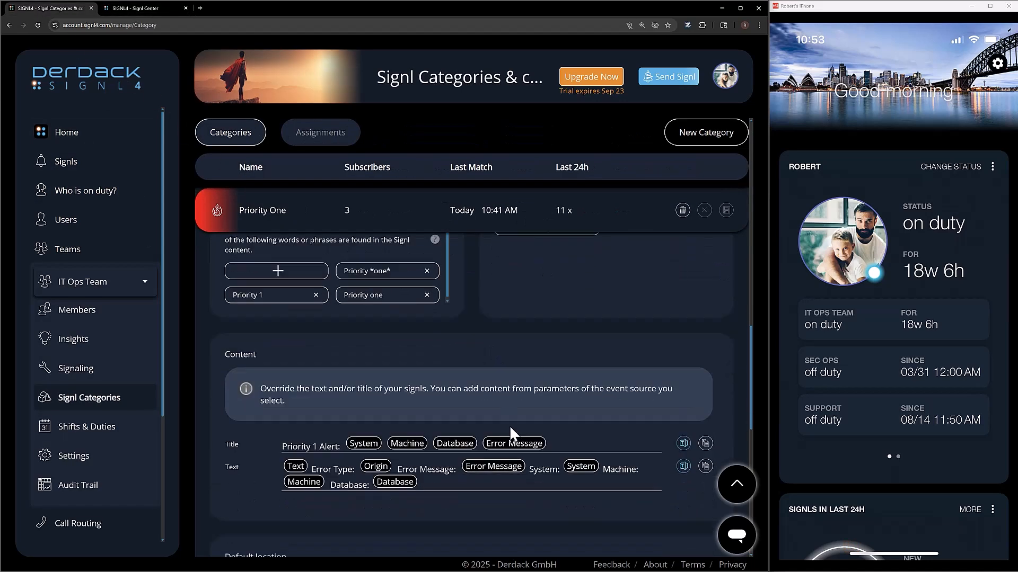
{"action": "left_click", "coordinate": [705, 431]}
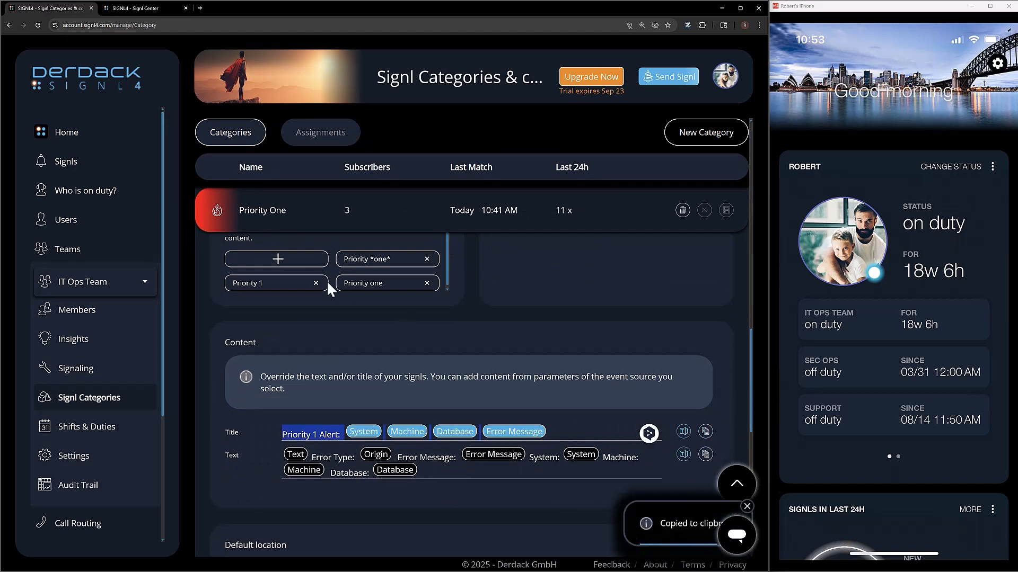
{"action": "left_click", "coordinate": [311, 222]}
Paste the title into Priority Three, change it to 'Priority 3 Alert:', and save.
{"action": "left_click", "coordinate": [304, 278]}
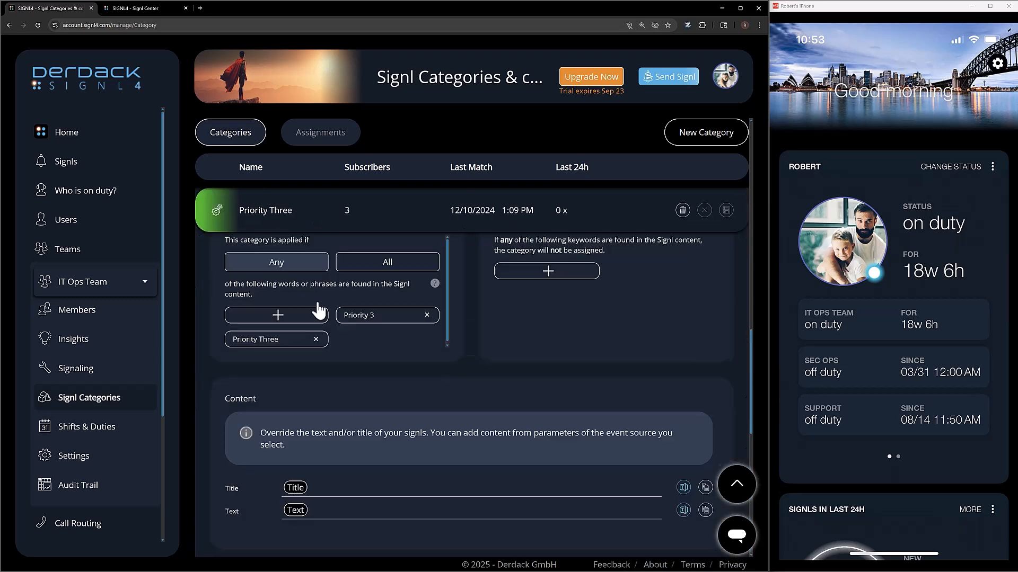
{"action": "scroll", "coordinate": [330, 438], "scroll_direction": "down", "scroll_amount": 6}
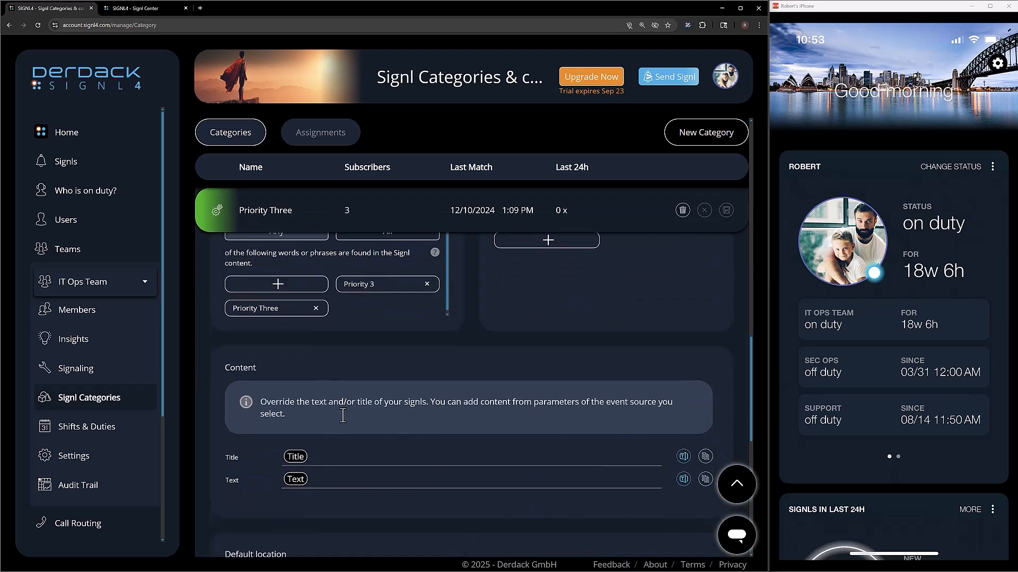
{"action": "scroll", "coordinate": [343, 416], "scroll_direction": "down", "scroll_amount": 1}
{"action": "left_click", "coordinate": [272, 393]}
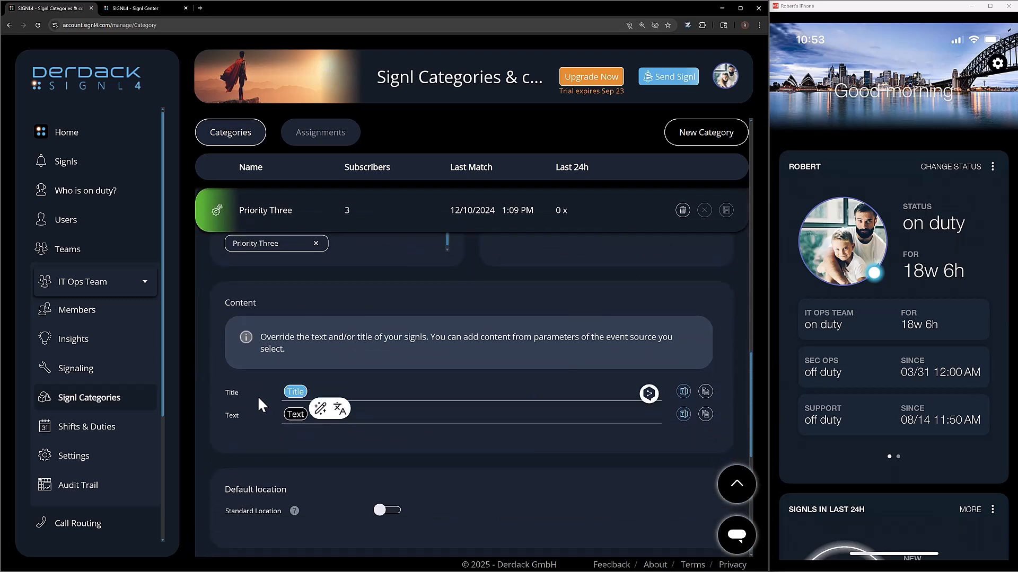
{"action": "key", "text": "ctrl+v"}
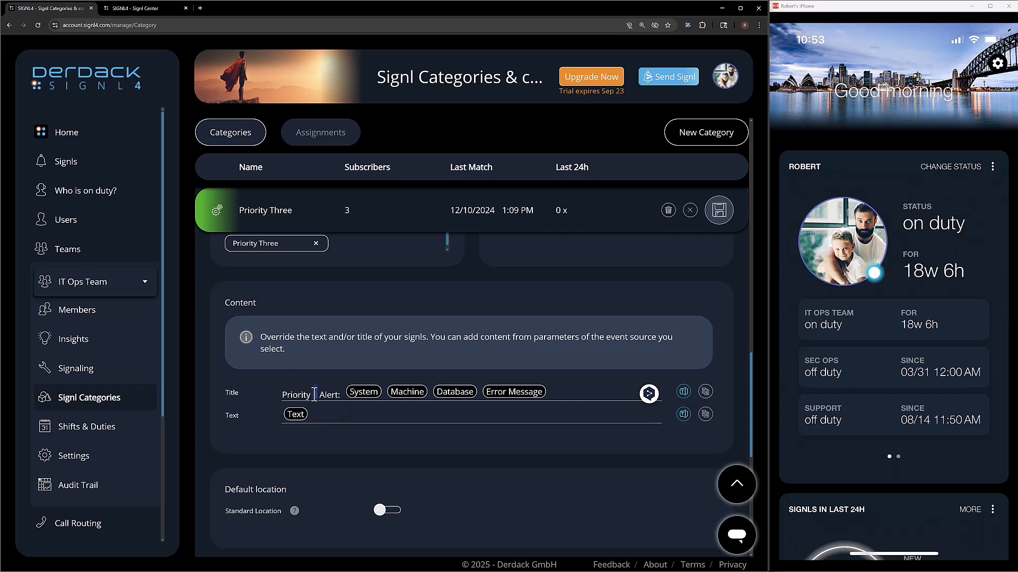
{"action": "type", "text": "3"}
{"action": "left_click", "coordinate": [719, 210]}
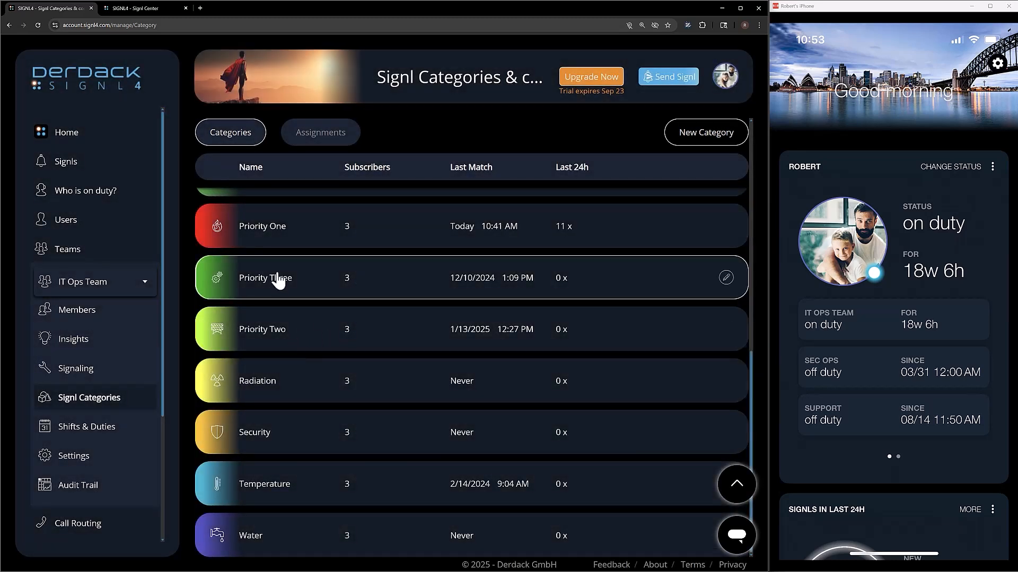
Check Priority Three's saved title, then save the Priority Two category.
{"action": "left_click", "coordinate": [277, 277]}
{"action": "scroll", "coordinate": [312, 448], "scroll_direction": "down", "scroll_amount": 5}
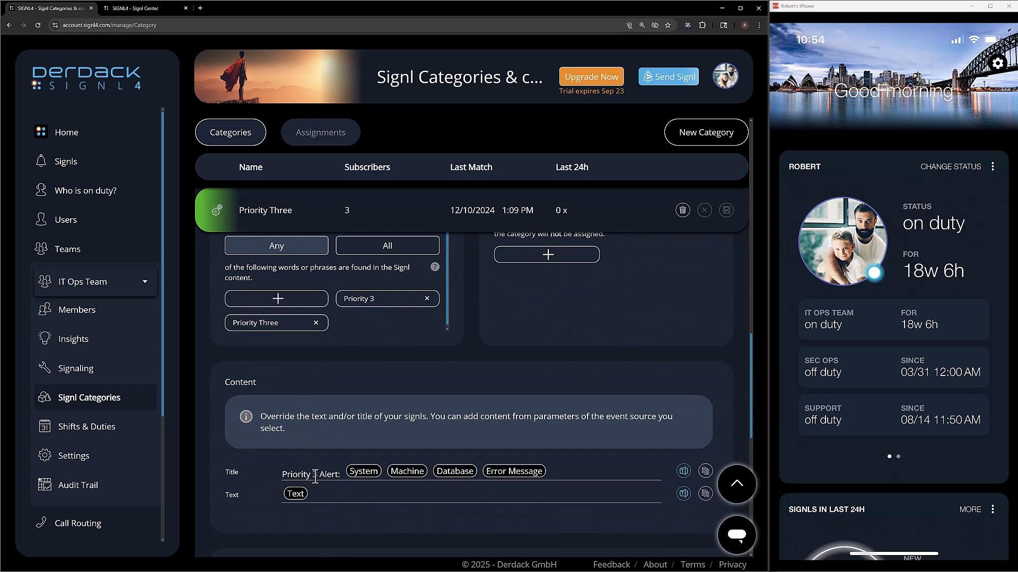
{"action": "left_click", "coordinate": [295, 212]}
{"action": "left_click", "coordinate": [326, 339]}
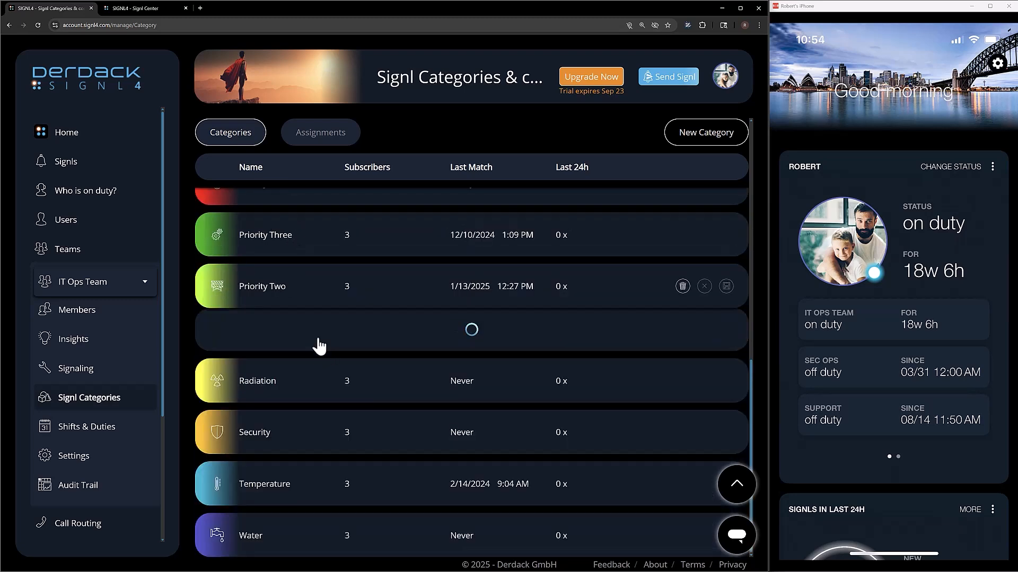
{"action": "scroll", "coordinate": [372, 481], "scroll_direction": "down", "scroll_amount": 5}
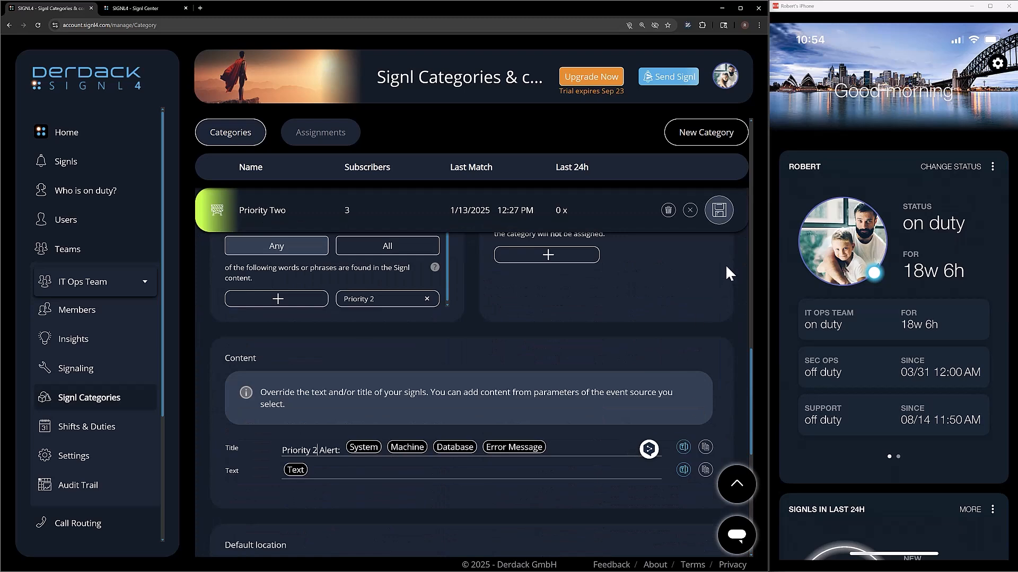
{"action": "left_click", "coordinate": [715, 222]}
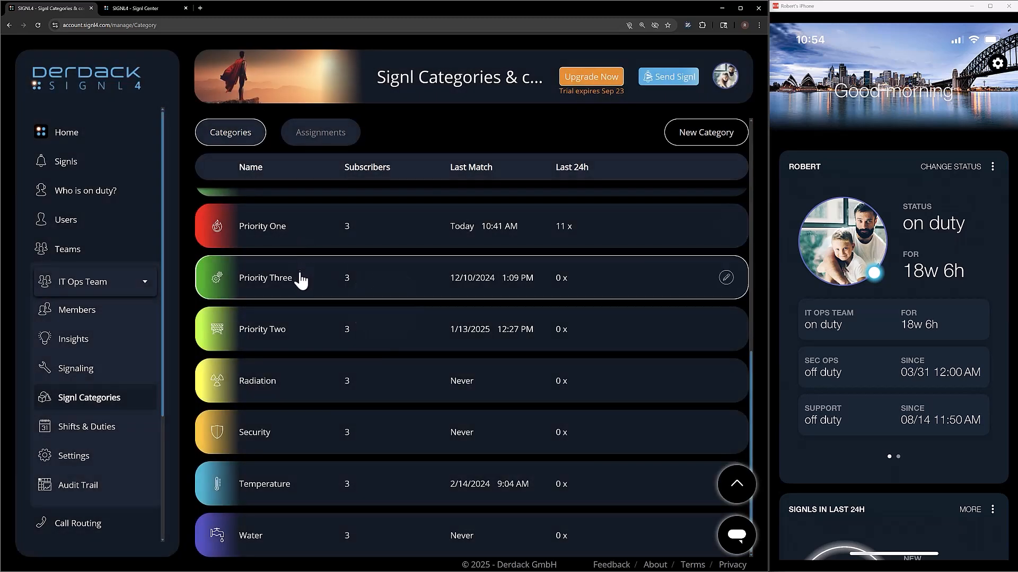
Review Priority Two's 'Priority 2 Alert:' title, highlighting the priority number and parameter fields.
{"action": "left_click", "coordinate": [308, 334]}
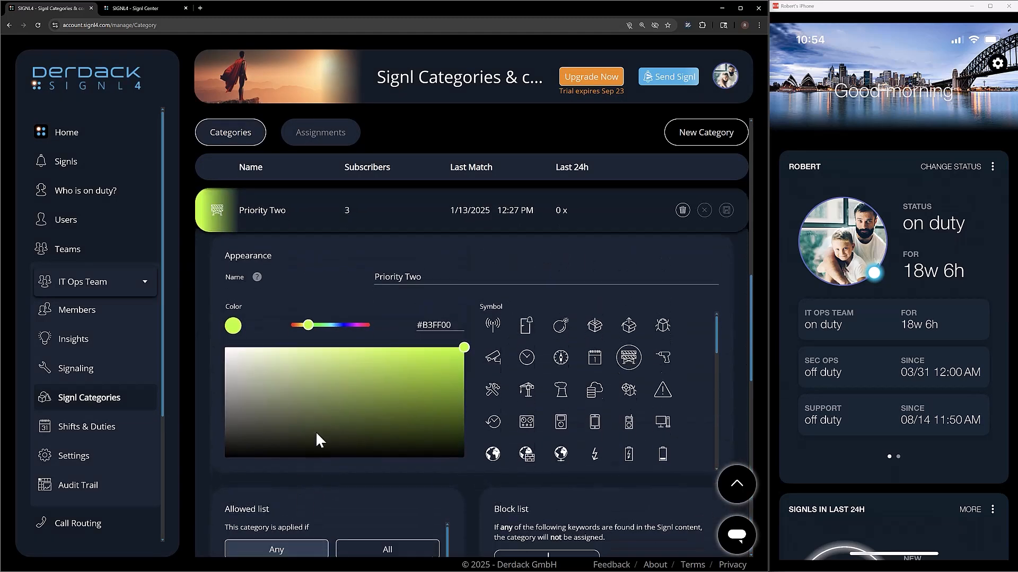
{"action": "scroll", "coordinate": [302, 450], "scroll_direction": "down", "scroll_amount": 5}
{"action": "left_click_drag", "start_coordinate": [321, 451], "coordinate": [293, 452]}
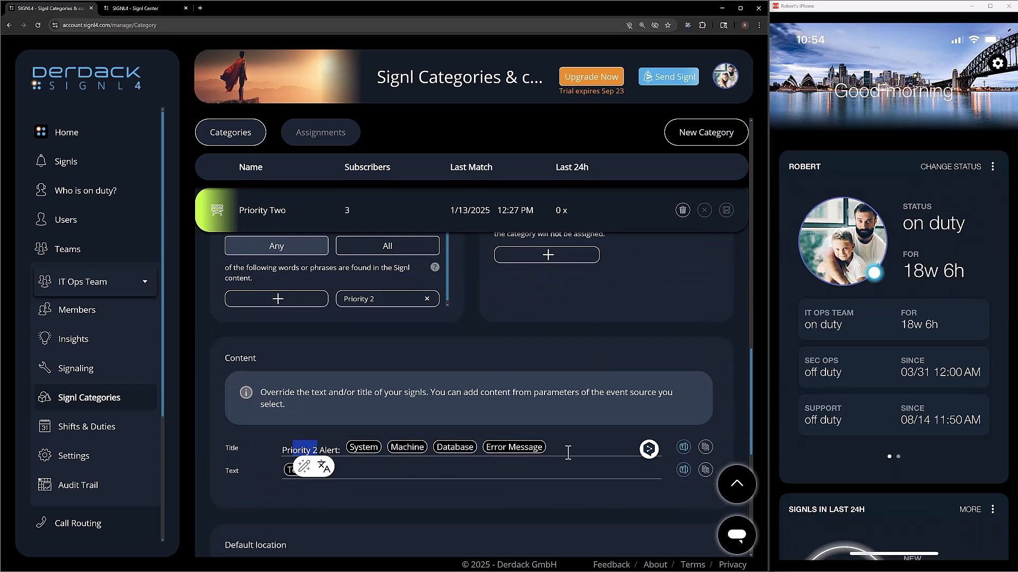
{"action": "left_click_drag", "start_coordinate": [568, 453], "coordinate": [510, 520]}
{"action": "scroll", "coordinate": [510, 520], "scroll_direction": "up", "scroll_amount": 10}
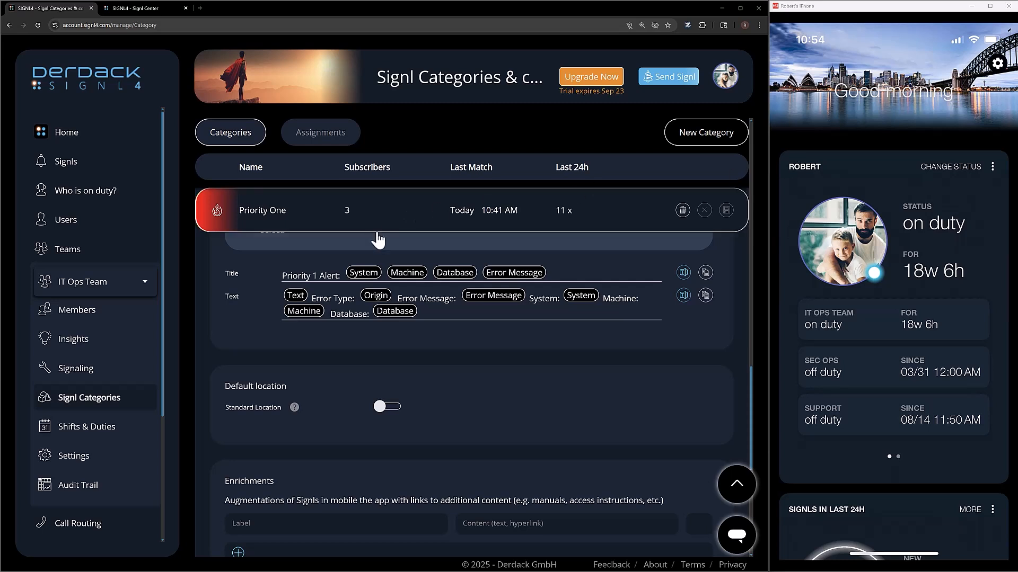
Check that the System parameter defaults to 'No Source System Found', cancel, and return to Signl Center.
{"action": "left_click", "coordinate": [366, 274]}
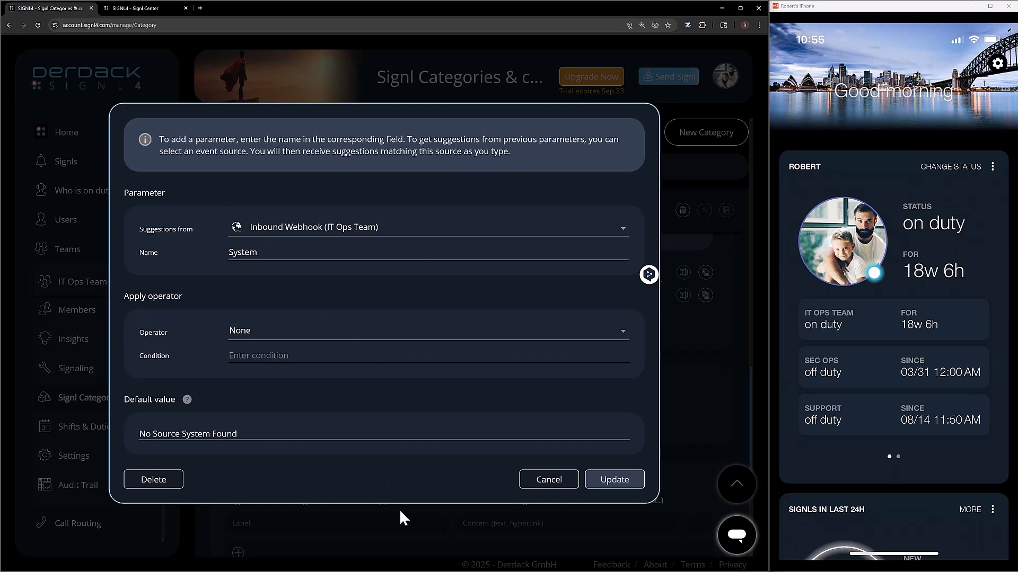
{"action": "left_click", "coordinate": [541, 488]}
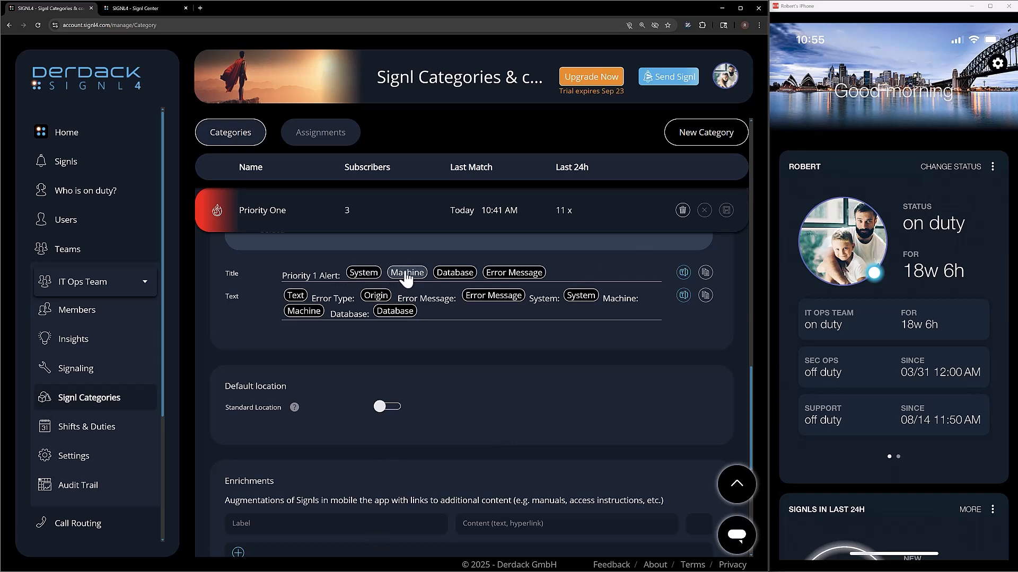
{"action": "left_click", "coordinate": [135, 8]}
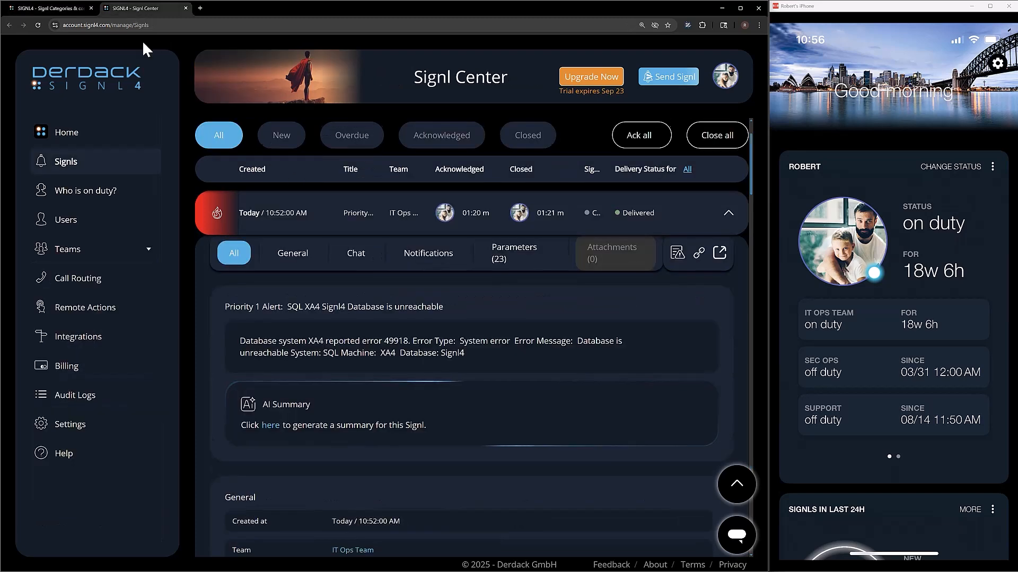
Collapse the 10:52 signl and expand the new 10:56:44 signl, highlighting 'No Source System Found' in its title.
{"action": "left_click", "coordinate": [291, 230]}
{"action": "scroll", "coordinate": [319, 338], "scroll_direction": "up", "scroll_amount": 3}
{"action": "left_click", "coordinate": [332, 279]}
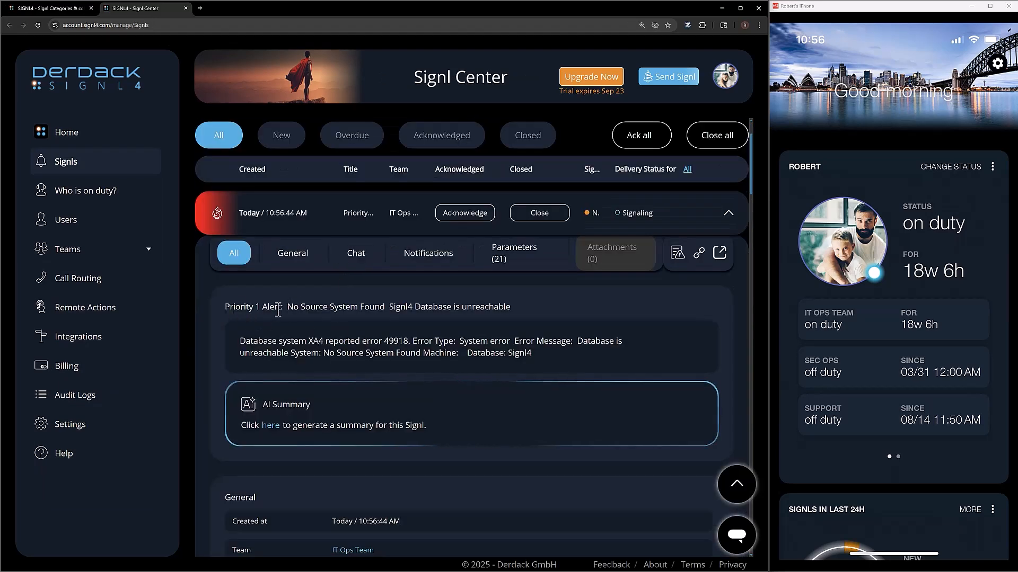
{"action": "left_click_drag", "start_coordinate": [293, 308], "coordinate": [391, 322]}
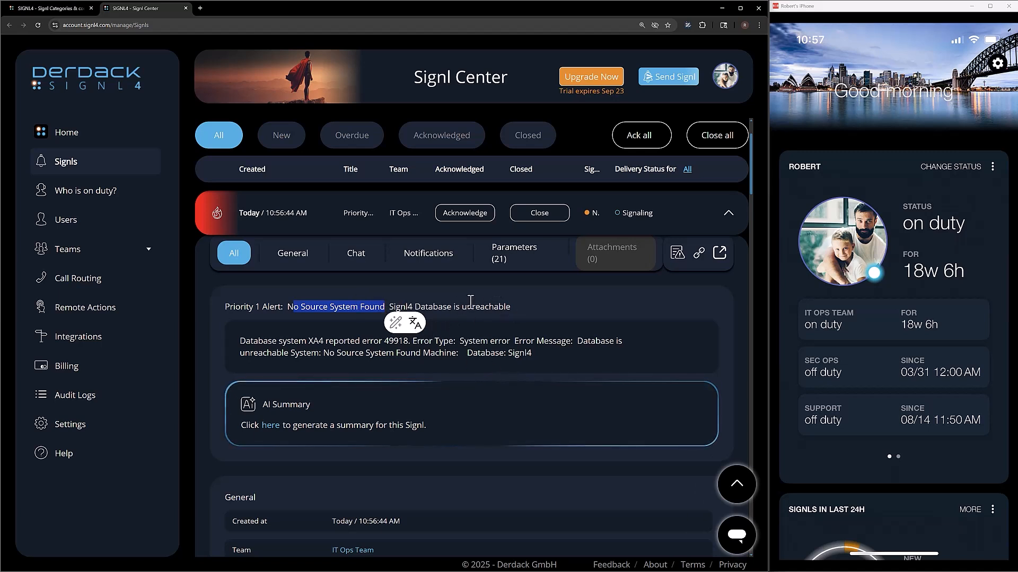
{"action": "left_click", "coordinate": [458, 354]}
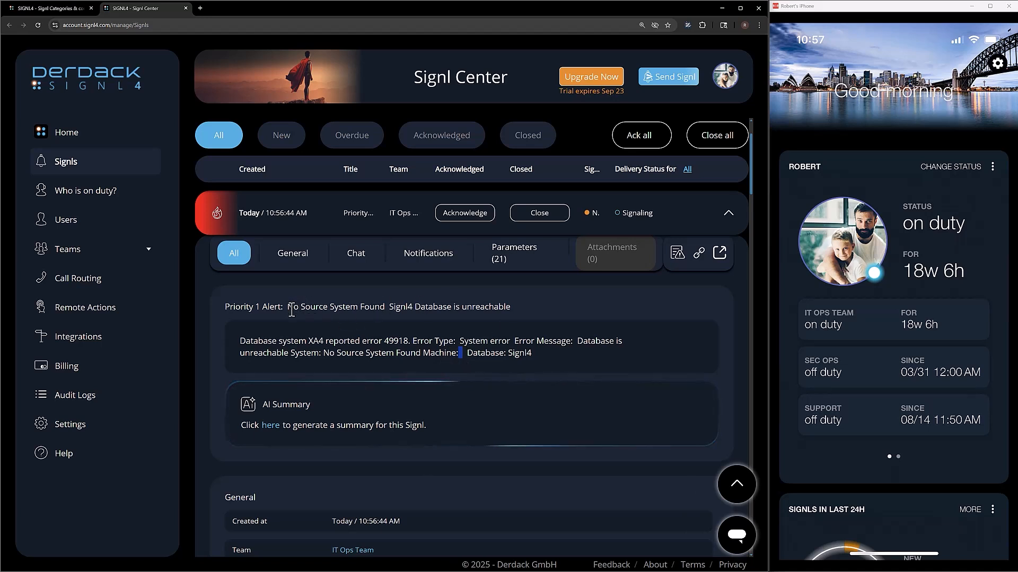
{"action": "left_click_drag", "start_coordinate": [289, 308], "coordinate": [385, 309]}
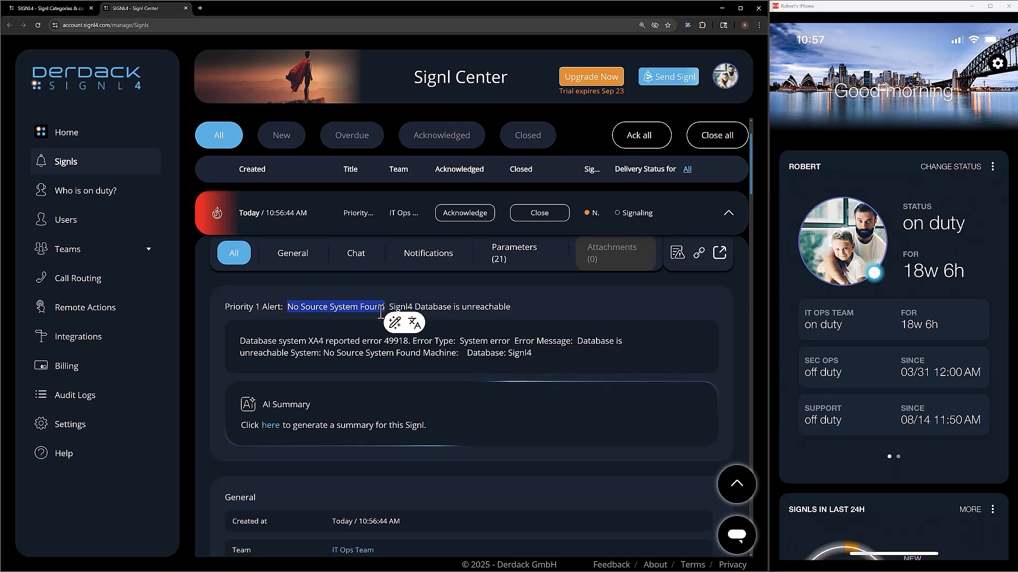
{"action": "left_click", "coordinate": [396, 309]}
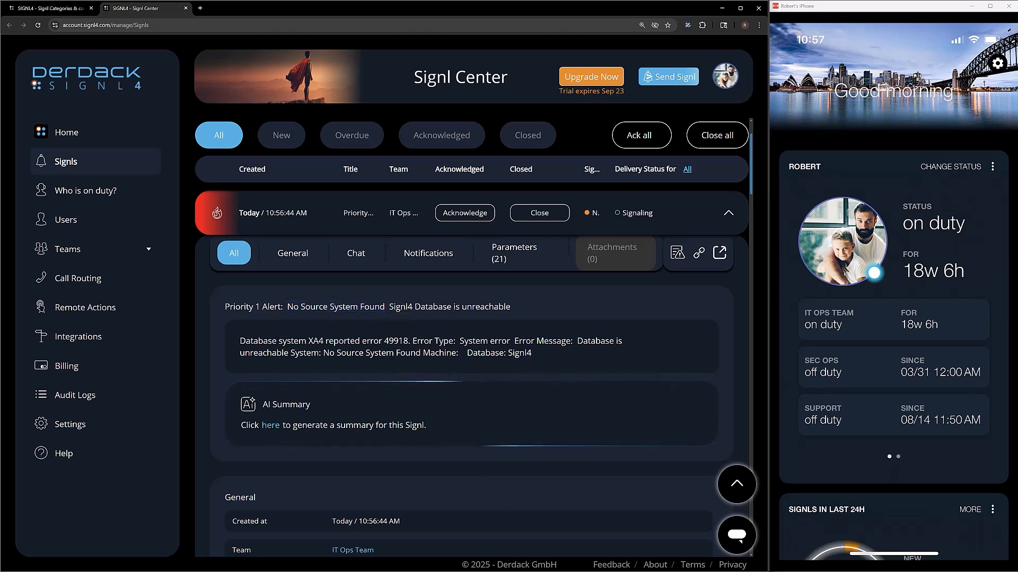